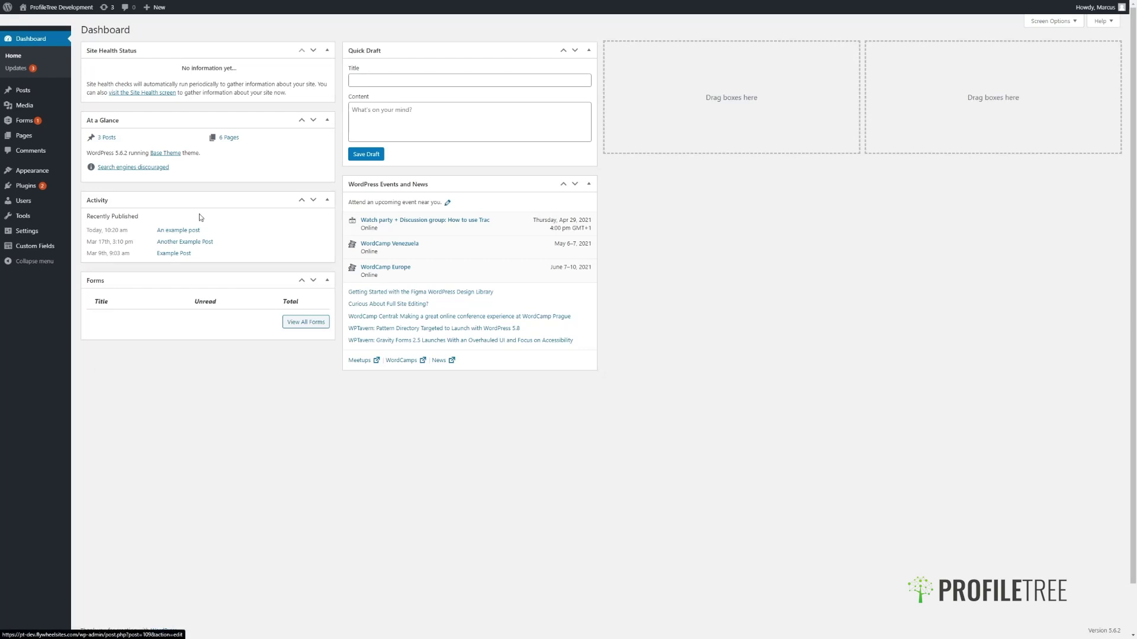
Open the list of all posts
mouse_move(49, 98)
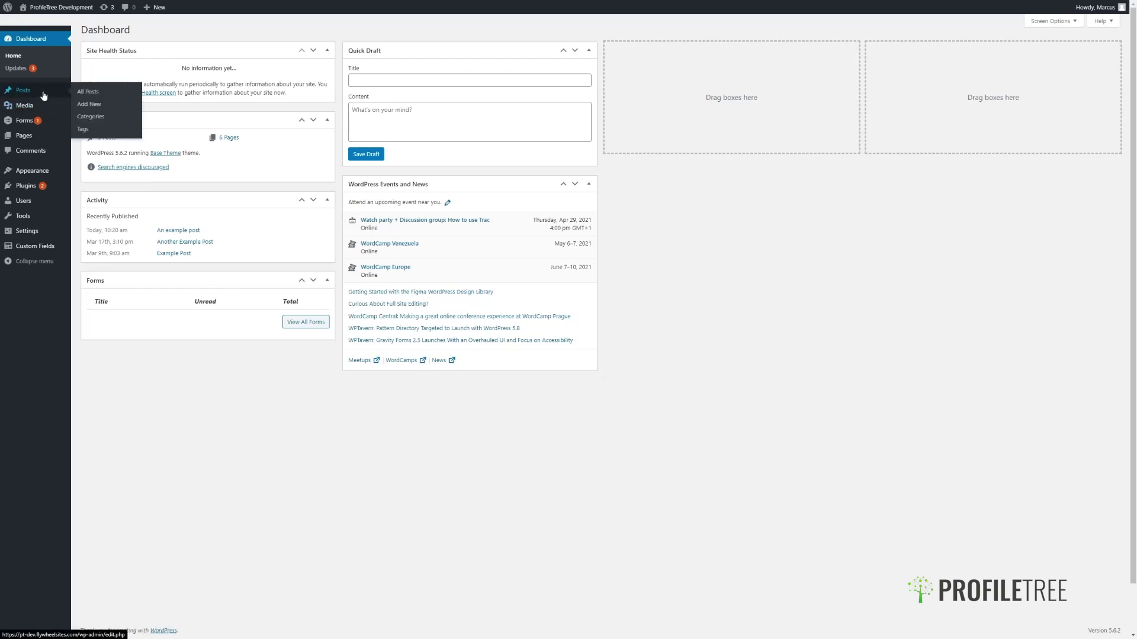
left_click(43, 95)
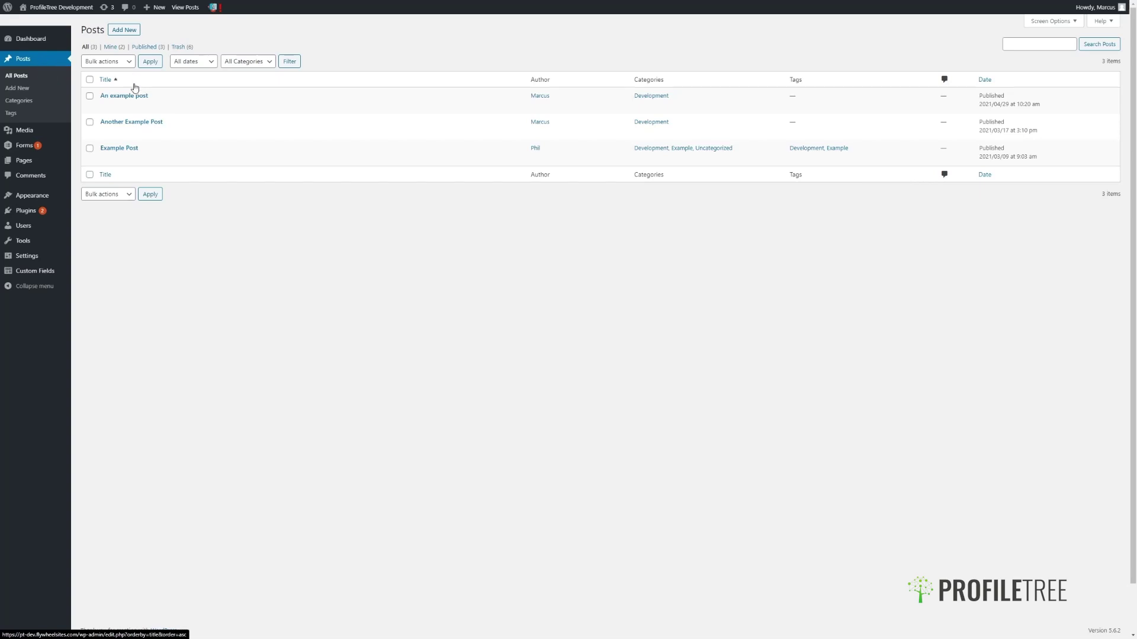
mouse_move(145, 104)
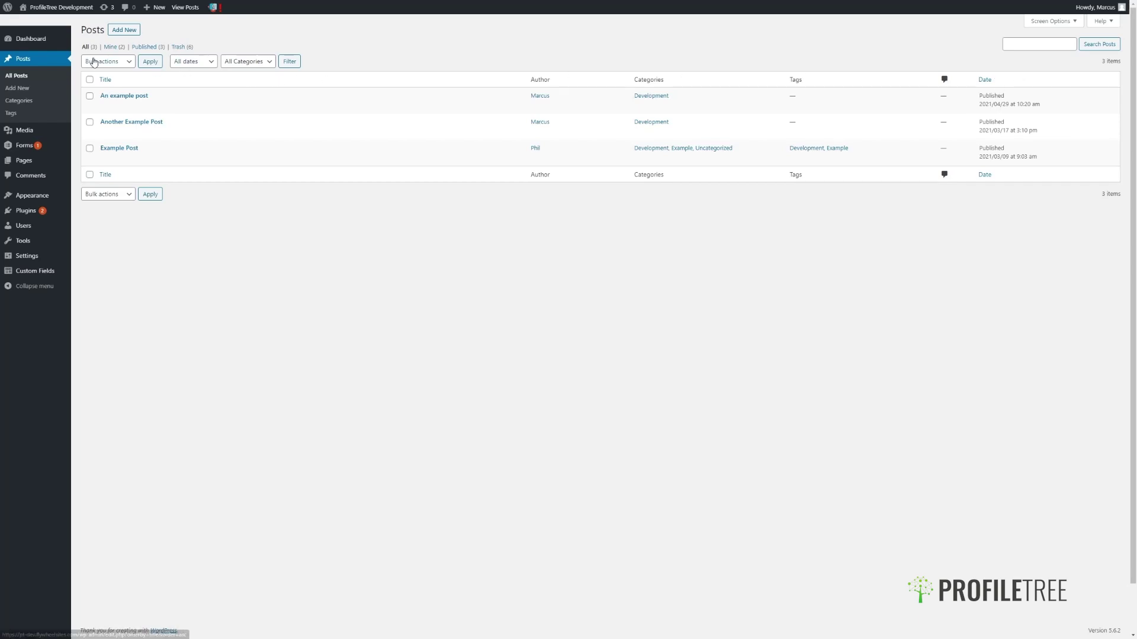
Examine the date and category filter options and the search field of the posts list
left_click(210, 65)
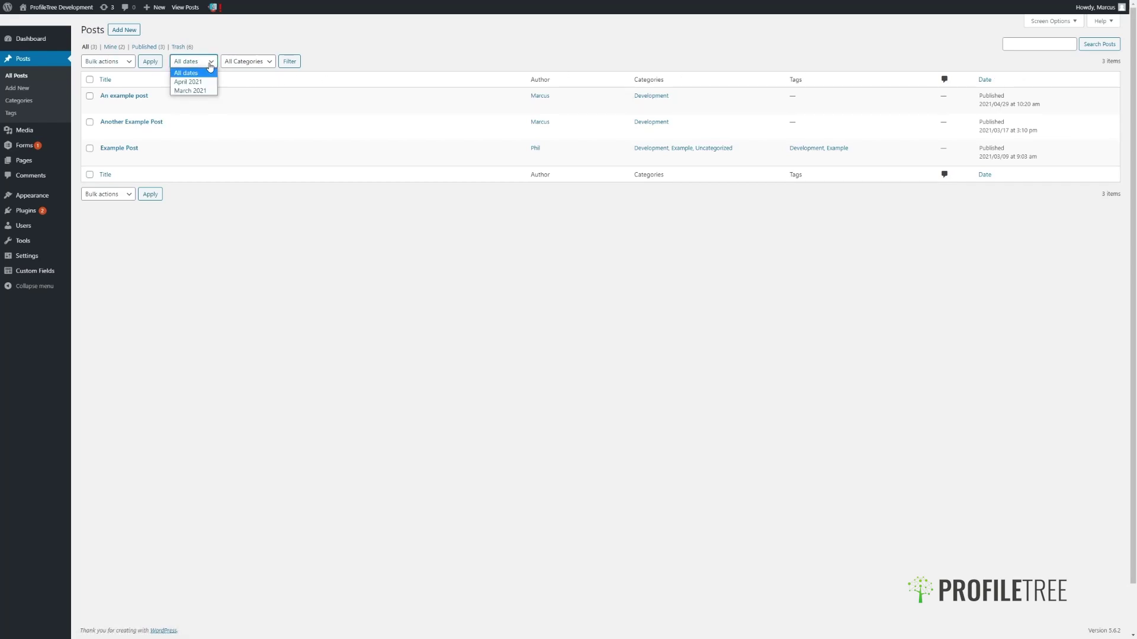
left_click(249, 65)
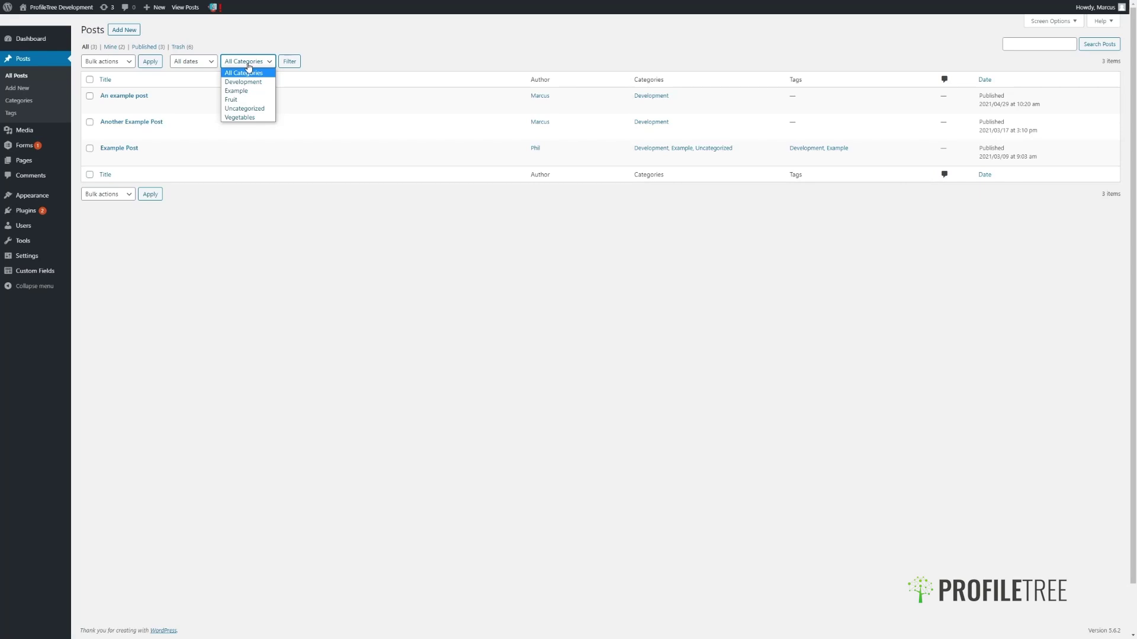
left_click(204, 65)
left_click(251, 65)
left_click(1049, 46)
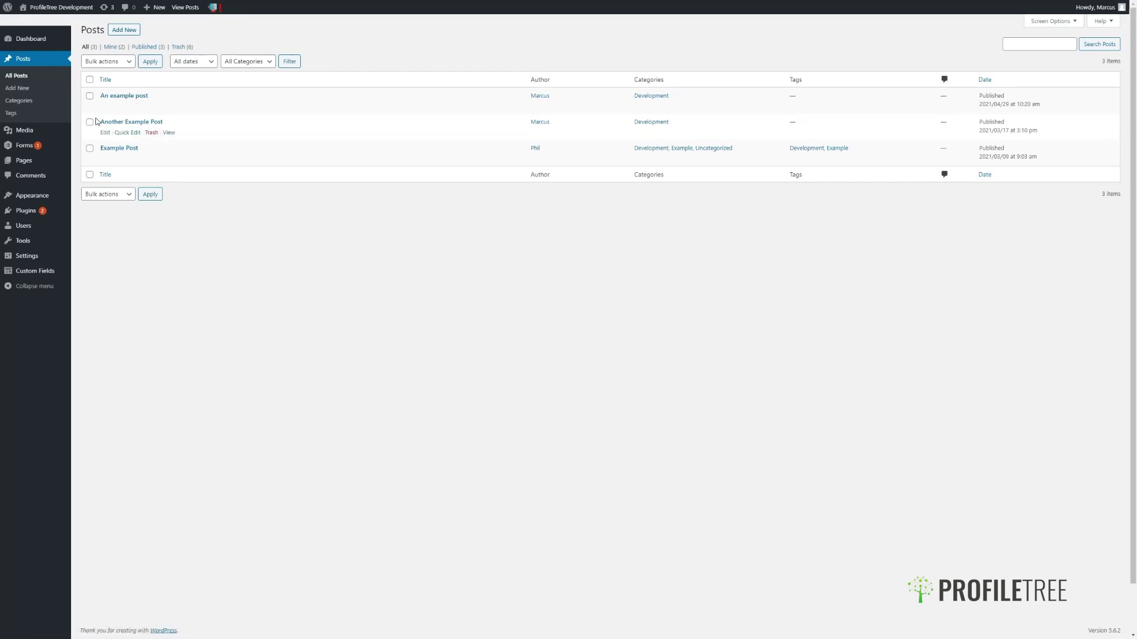
Select "An example post" and "Another Example Post" and open them for bulk editing
left_click(90, 97)
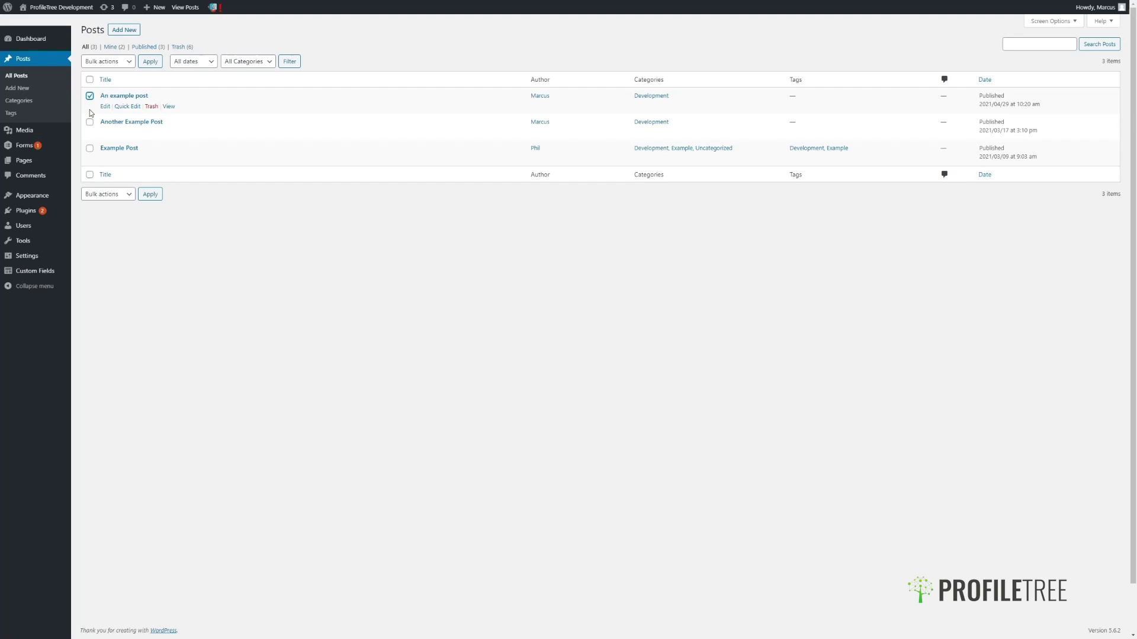
left_click(89, 122)
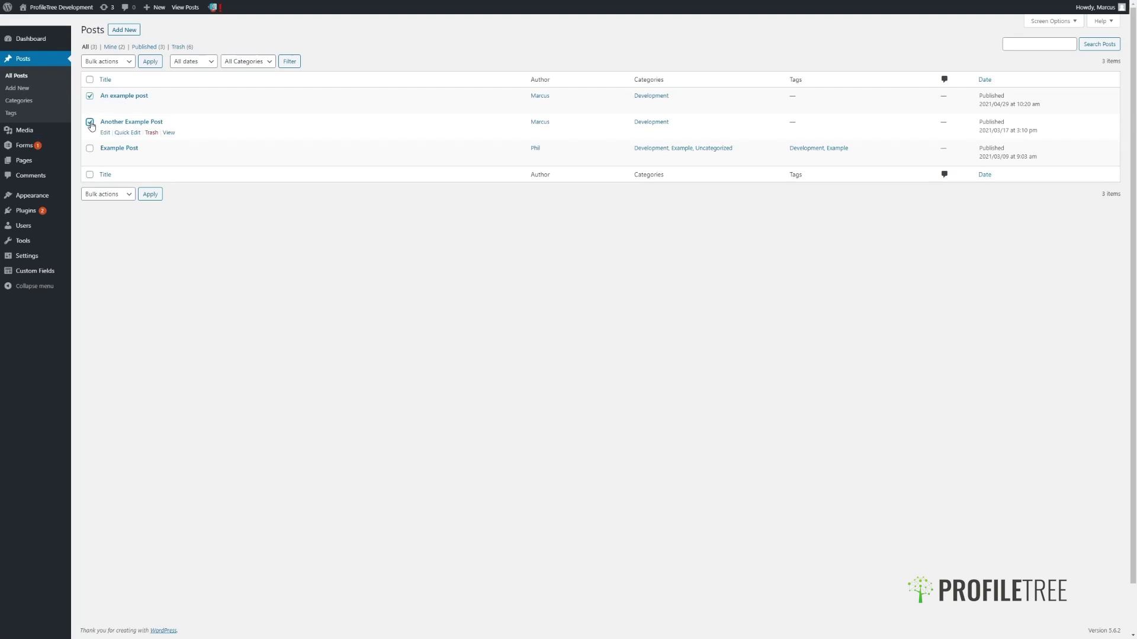
left_click(119, 63)
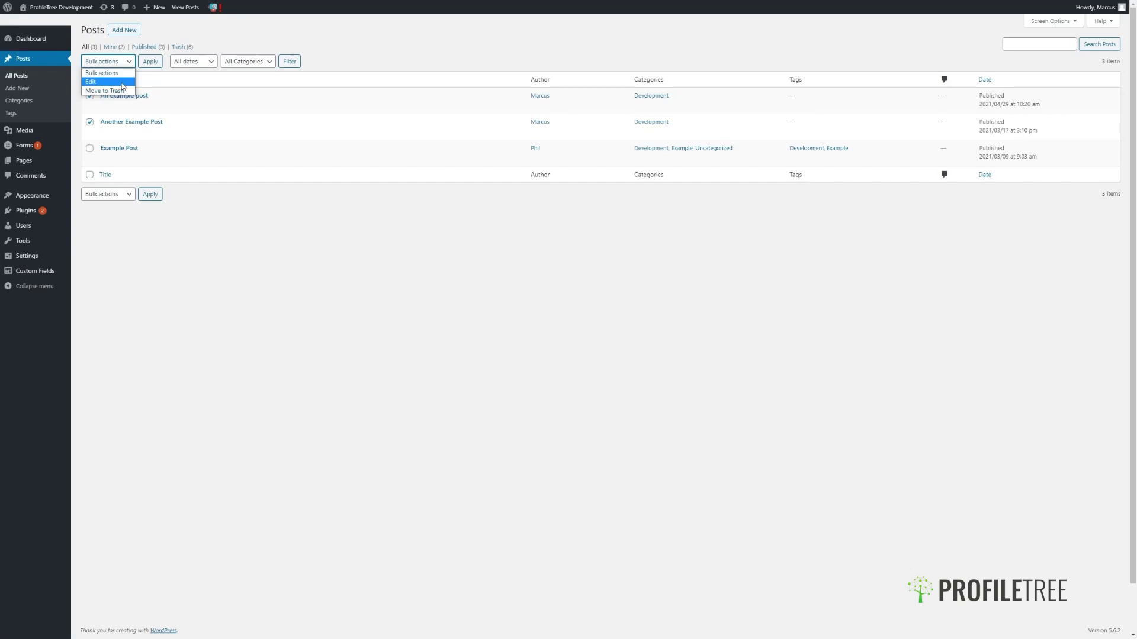
left_click(123, 83)
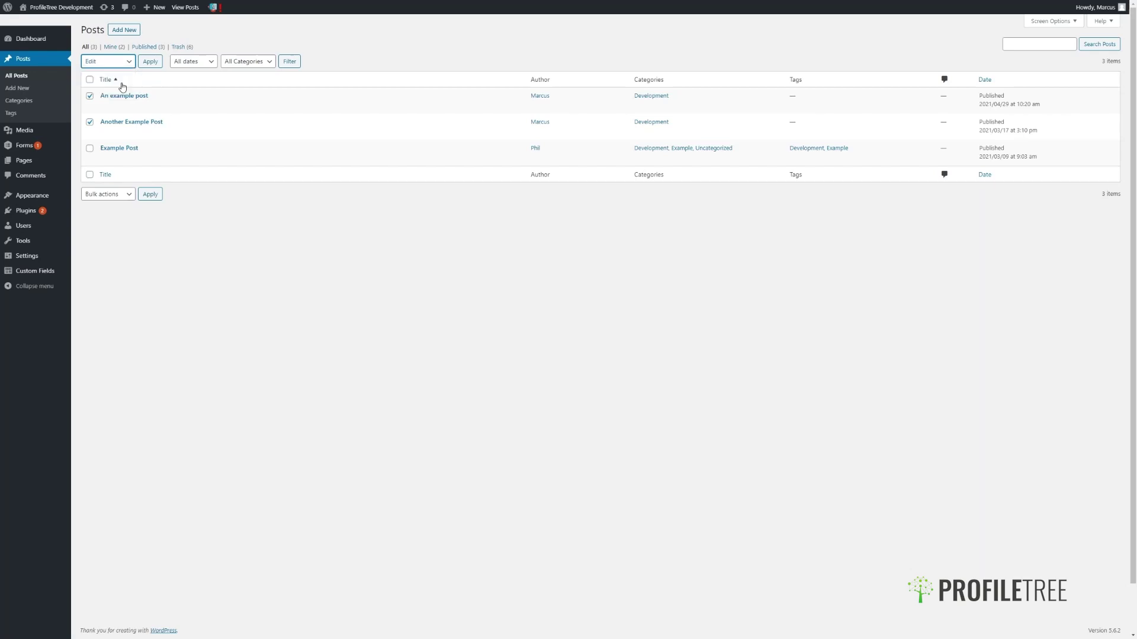
left_click(145, 64)
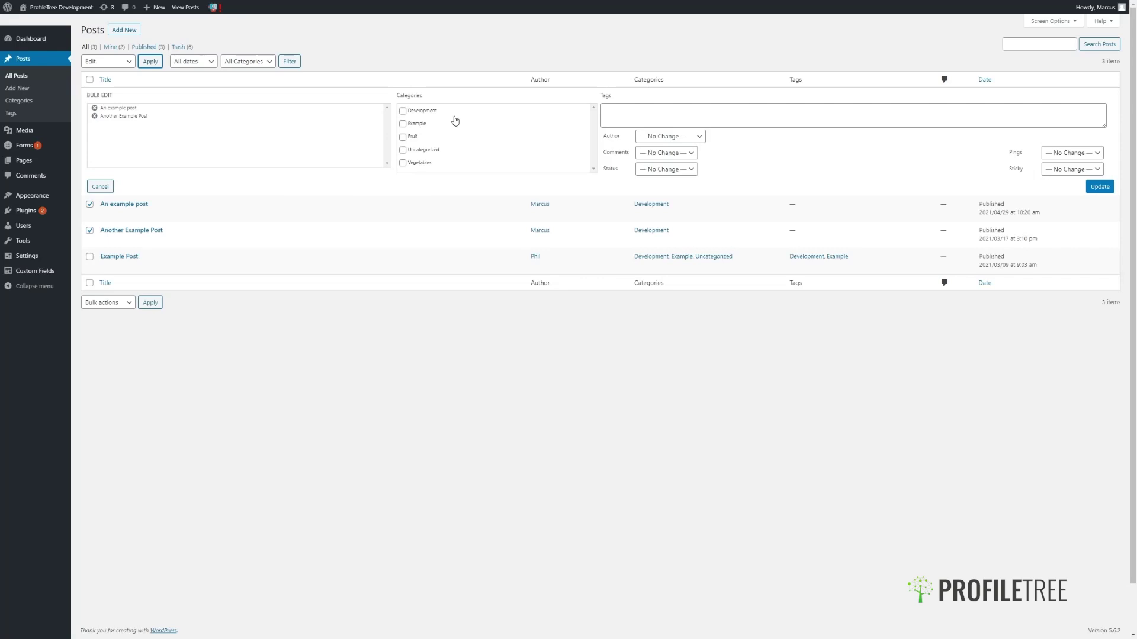
Examine the categories, comments and status options for bulk editing, cancel without updating, and deselect both posts
scroll(439, 120, "down", 1)
scroll(450, 118, "up", 1)
left_click(689, 154)
left_click(689, 154)
left_click(686, 171)
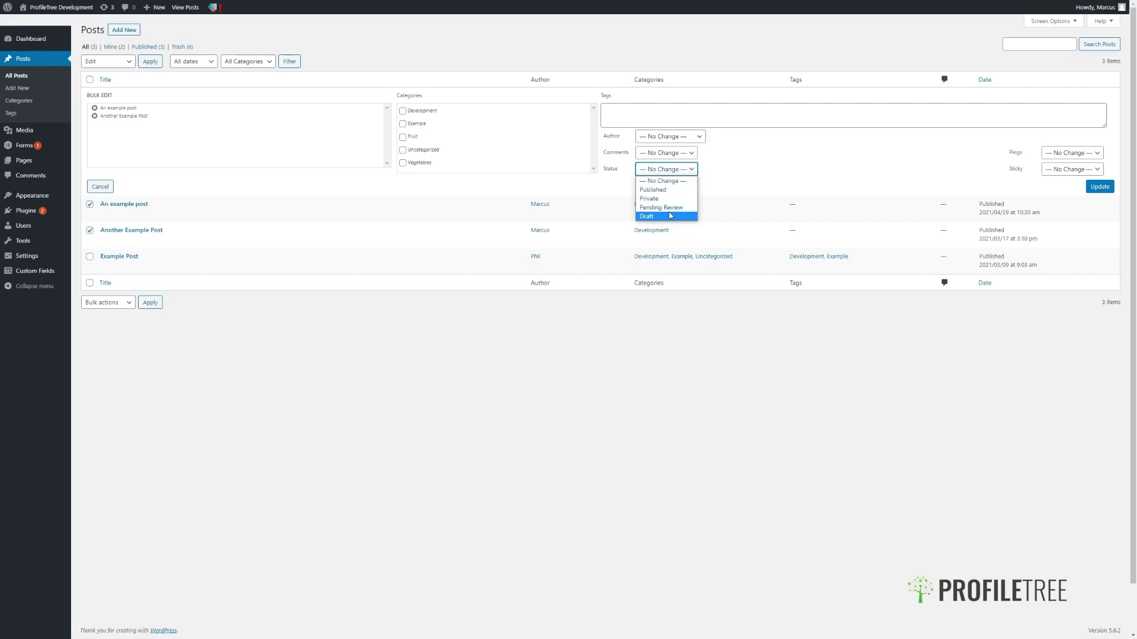
left_click(847, 185)
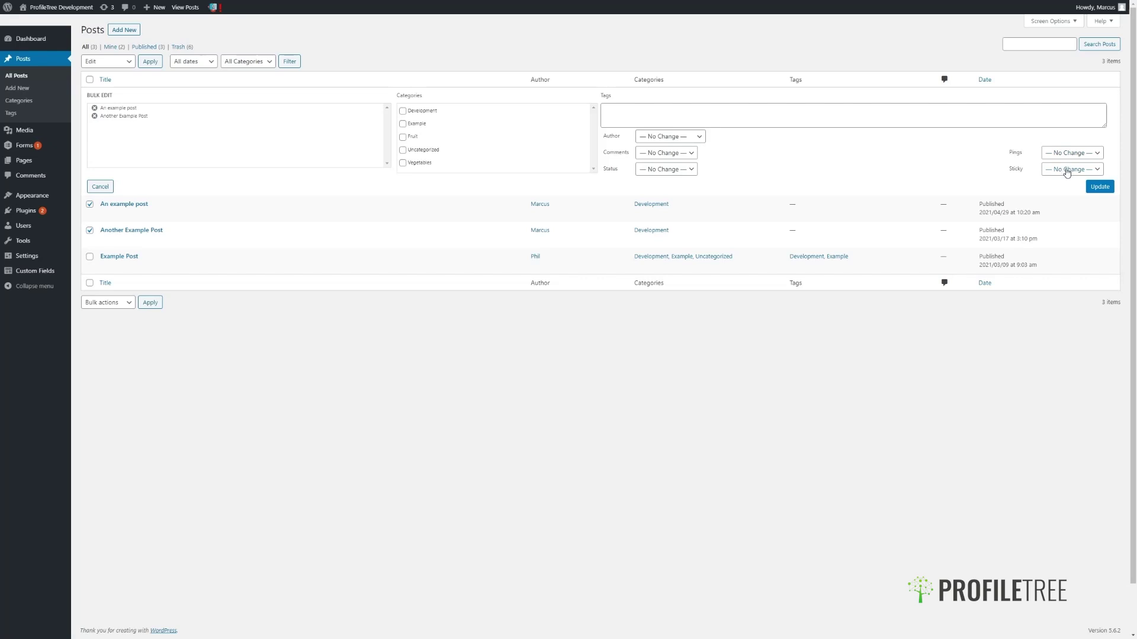
left_click(100, 186)
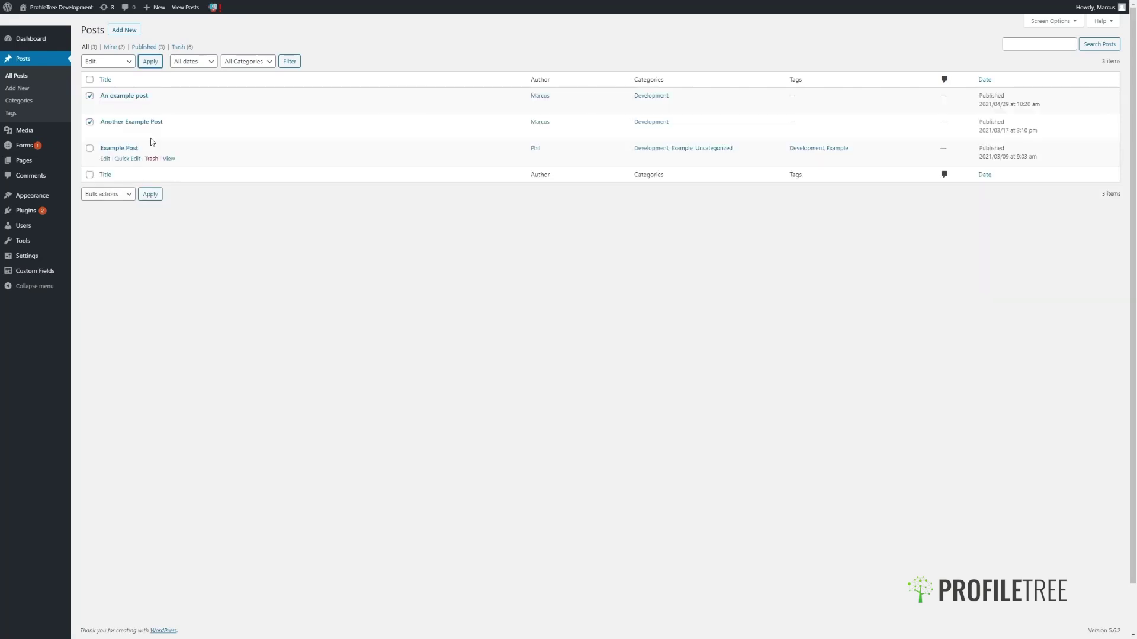
left_click(89, 95)
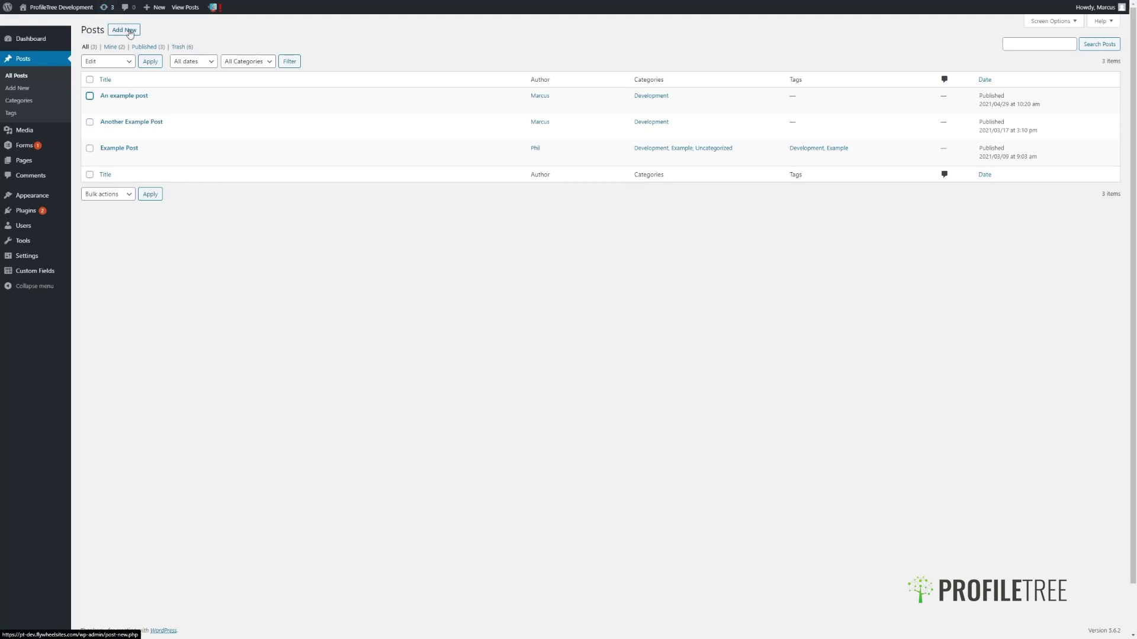
Create a new post titled "Here is an example post"
left_click(129, 31)
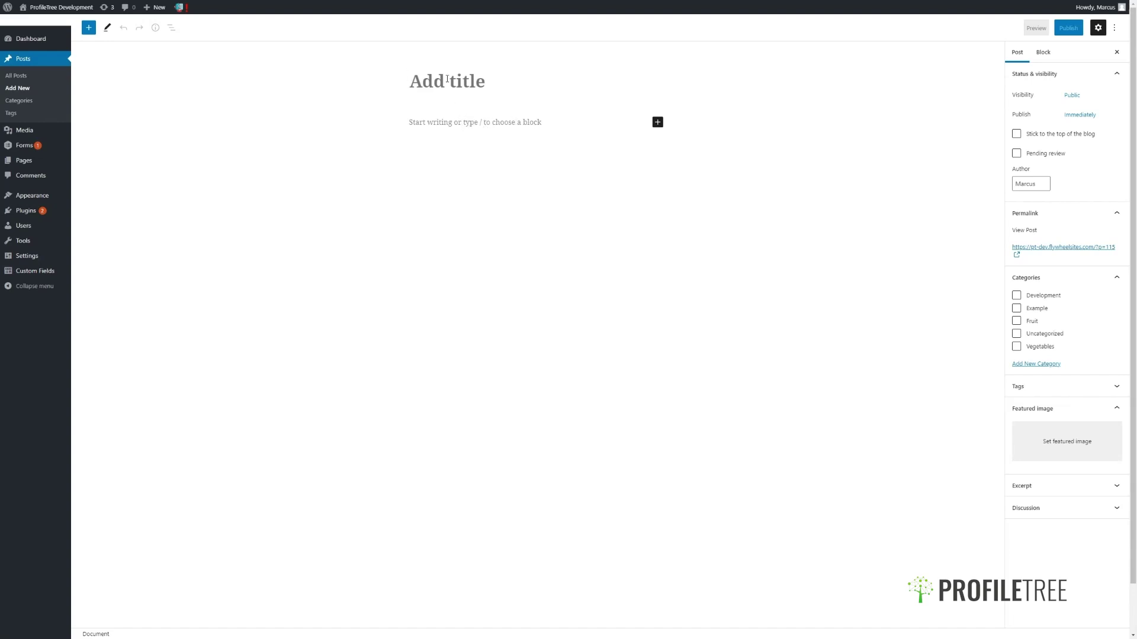
type("H")
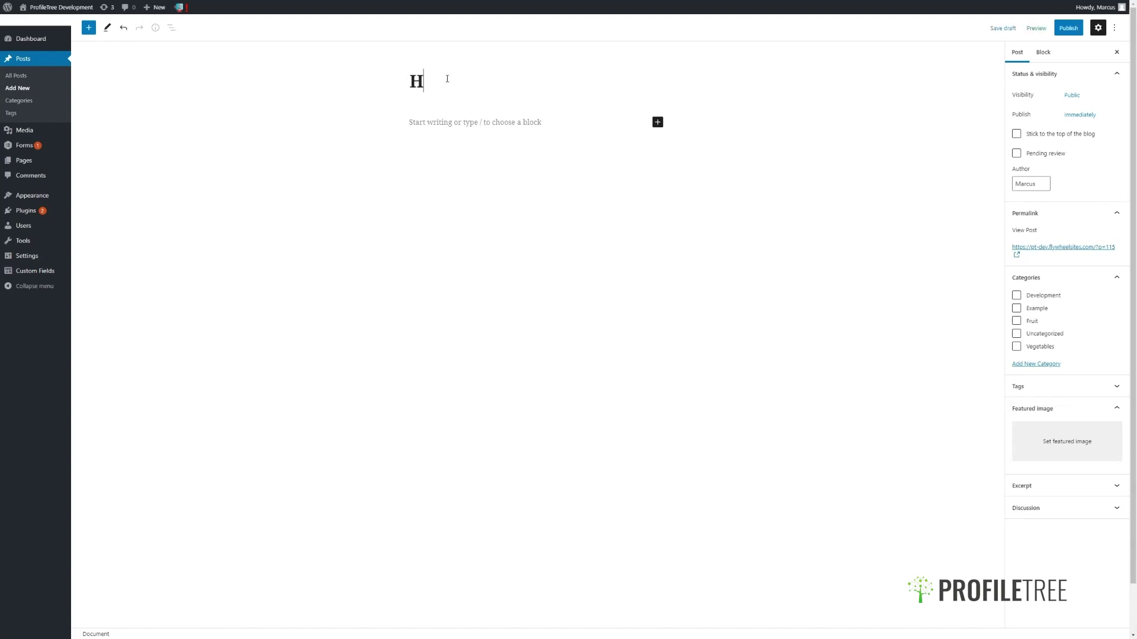
type("ere is an exc")
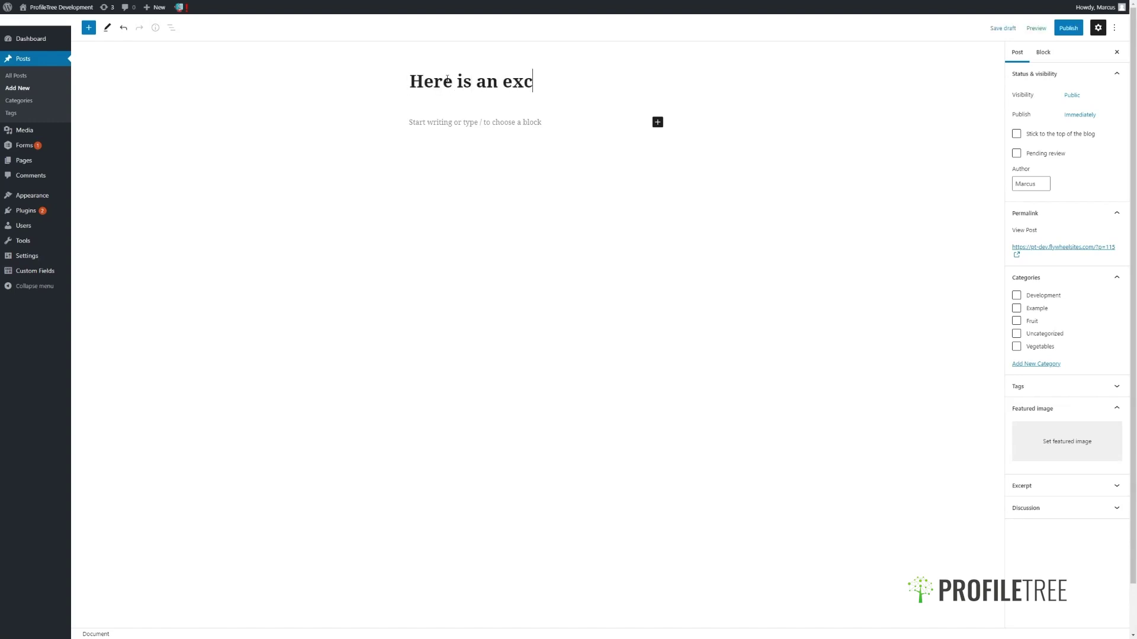
key("BackSpace")
type("ample post")
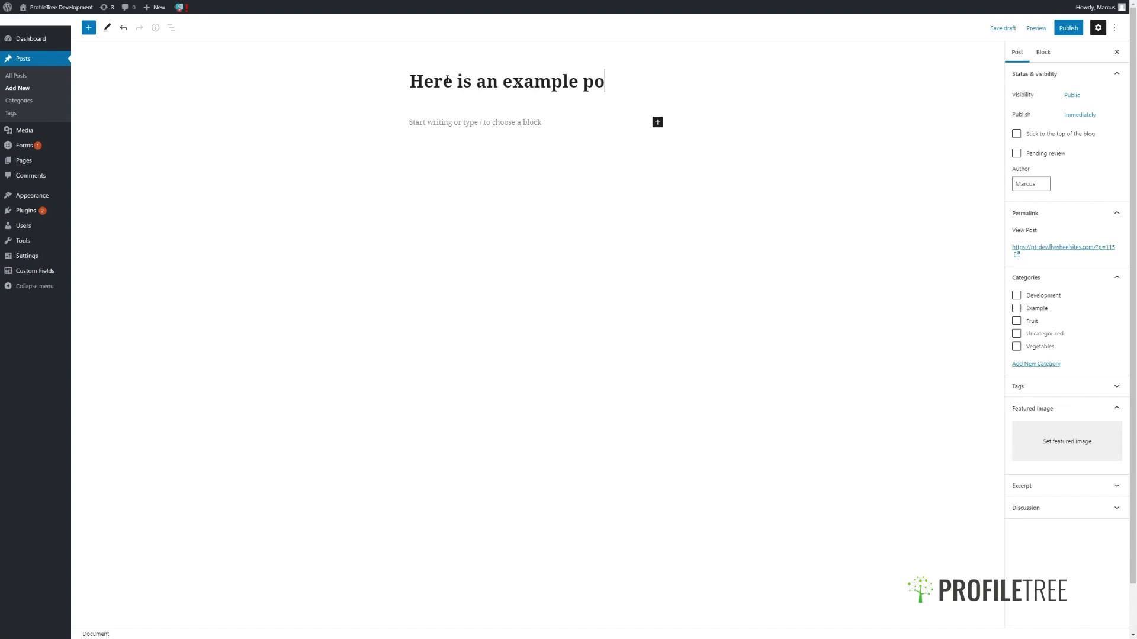
Add a paragraph reading "This is example content" below the title and return to the post settings
left_click(514, 122)
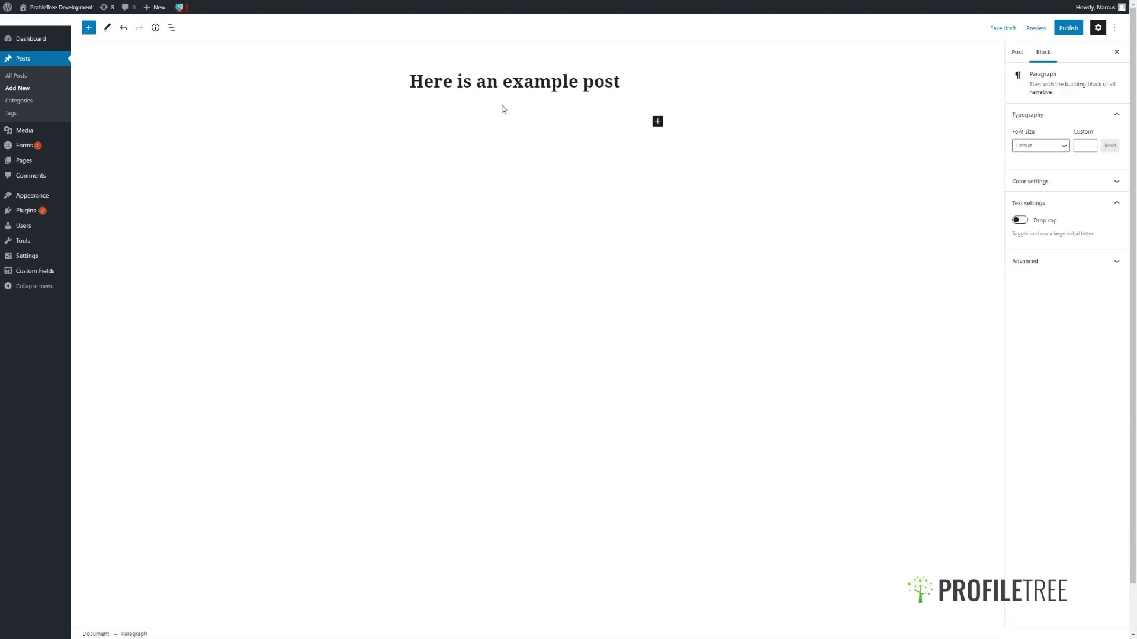
type("This is example content")
left_click(751, 137)
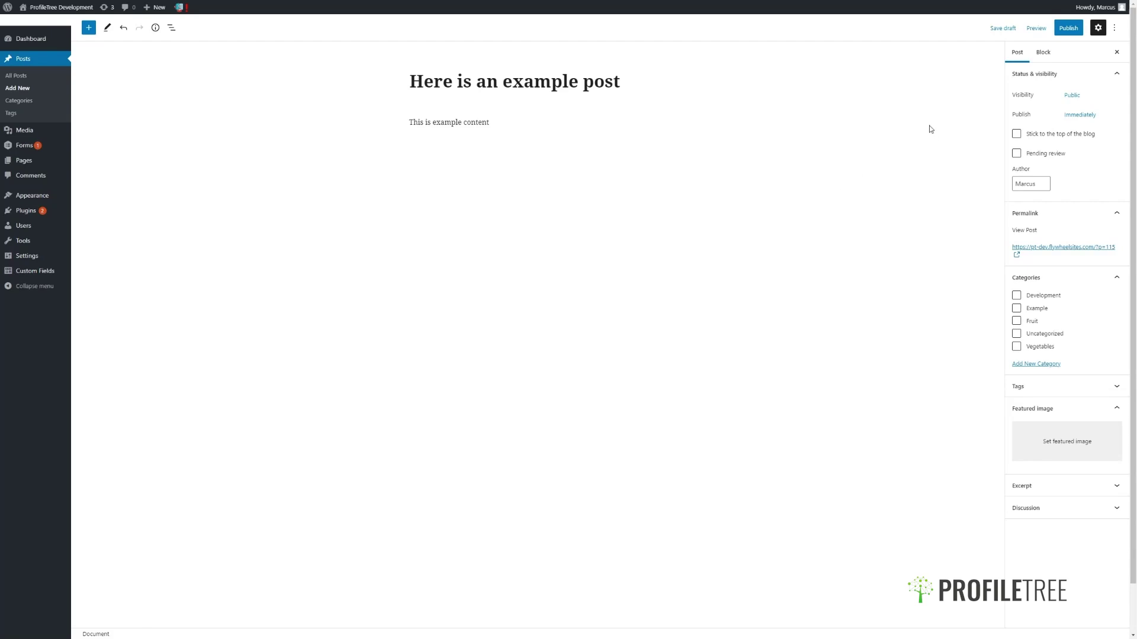
Try the Password Protected visibility for the post without entering a password, and restore it to Public
left_click(1071, 95)
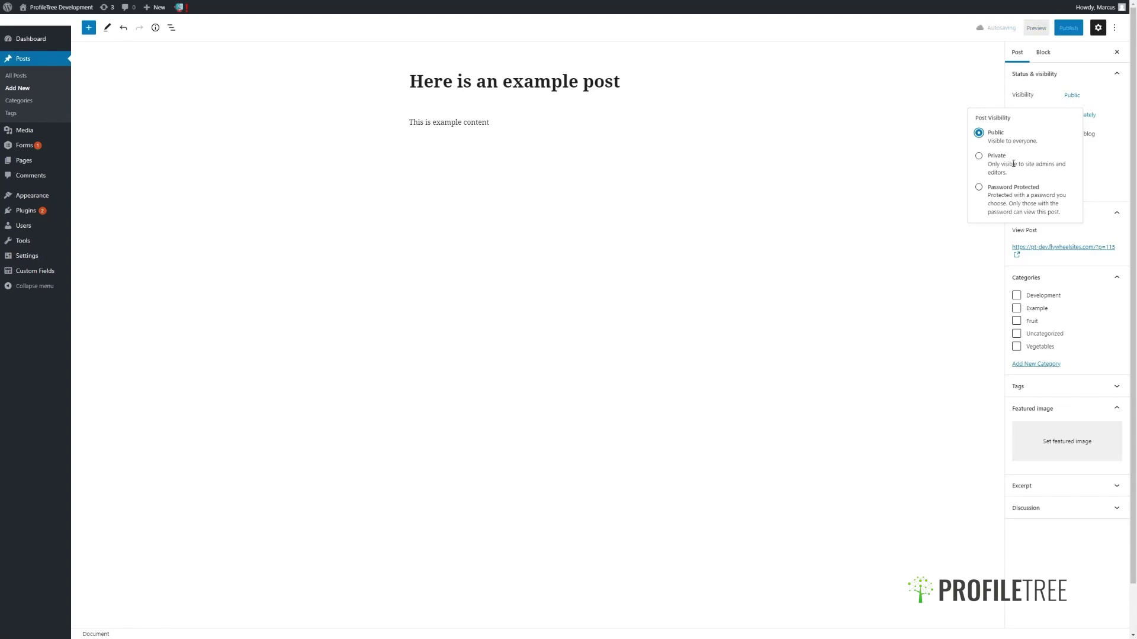
left_click(1004, 189)
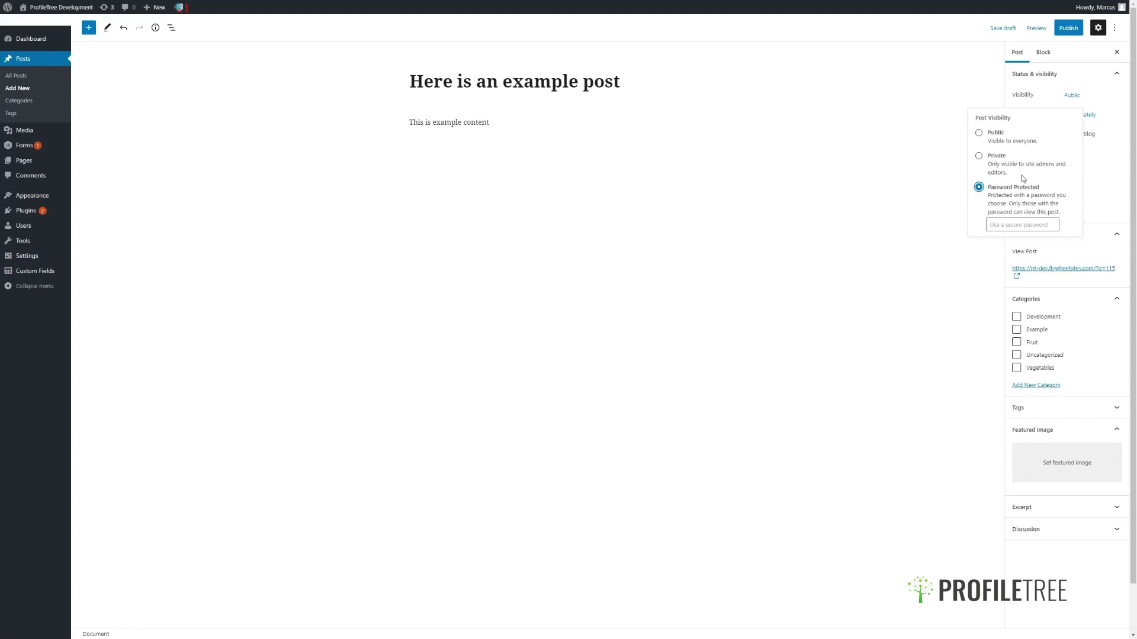
left_click(1019, 224)
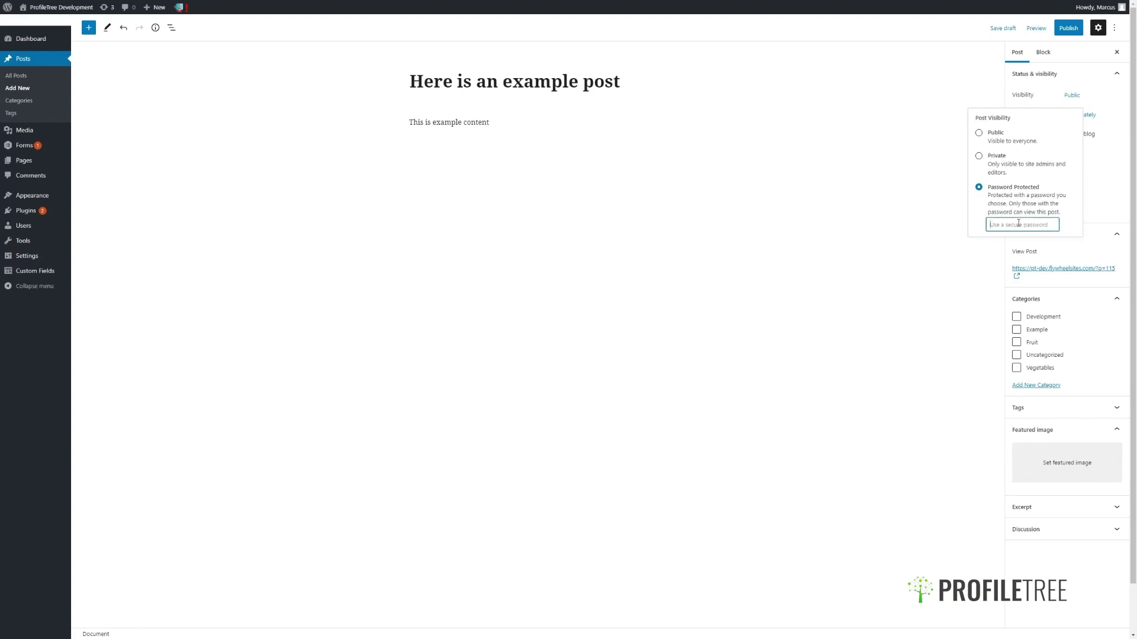
left_click(994, 137)
left_click(1113, 108)
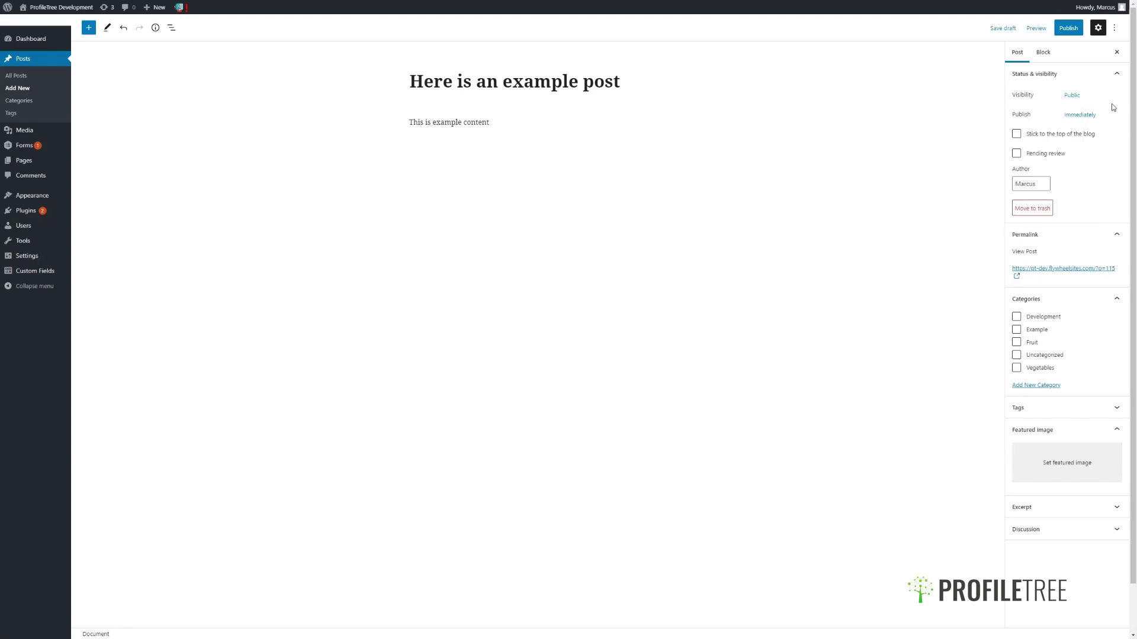
View the publish date and time options for the post and close them unchanged
left_click(1076, 119)
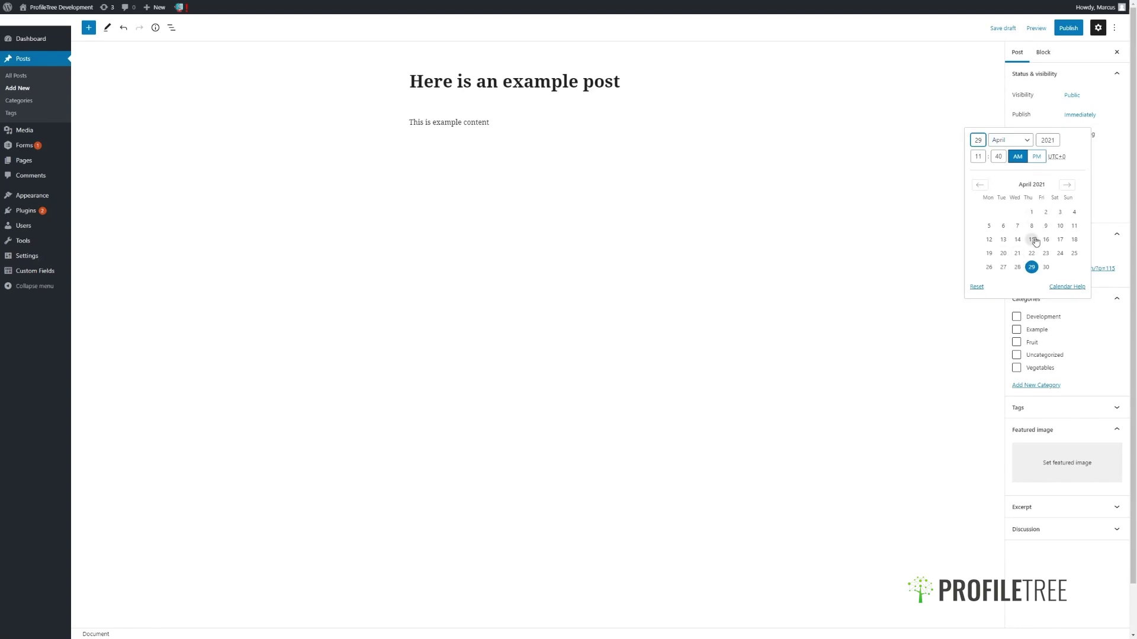
left_click(1106, 161)
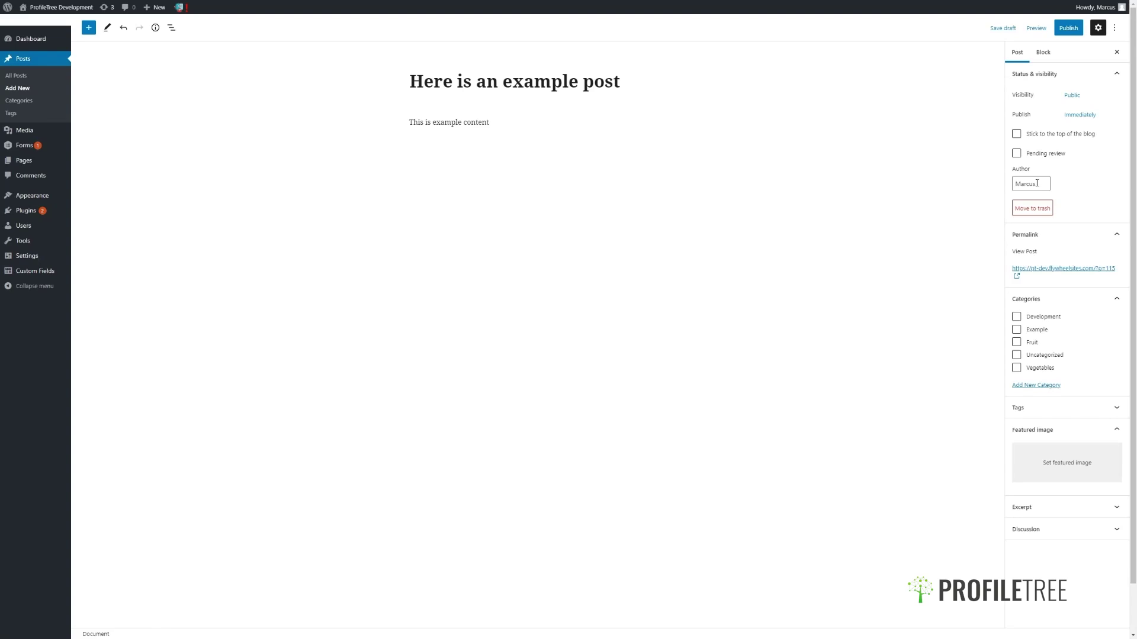
Assign the Development category to the post and remove it again
scroll(1046, 251, "down", 1)
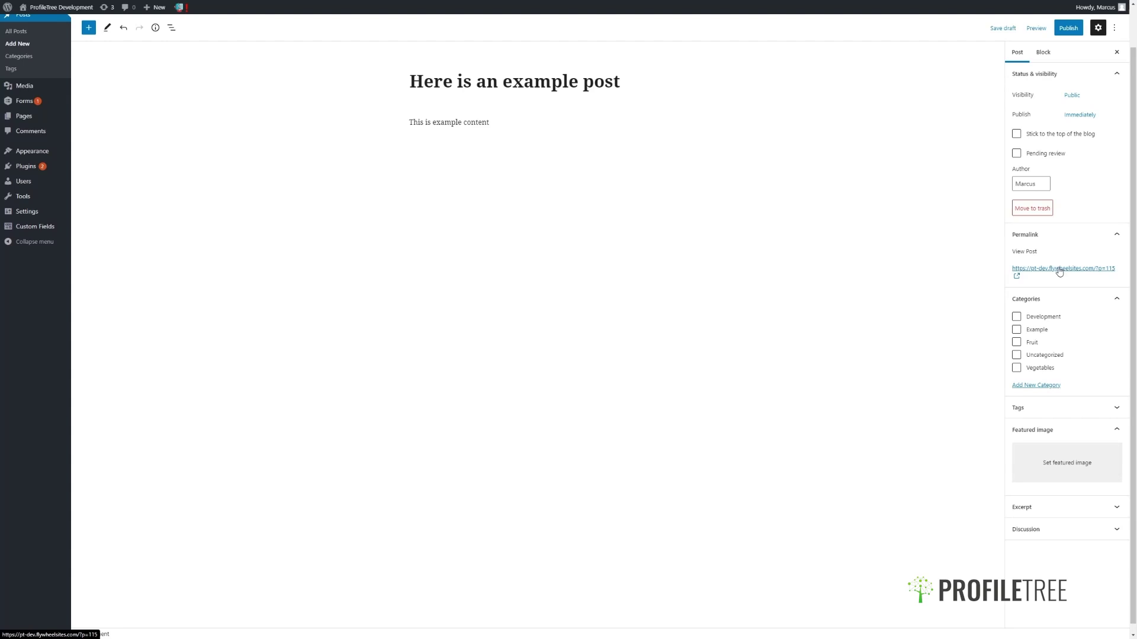
left_click(1015, 319)
left_click(1015, 320)
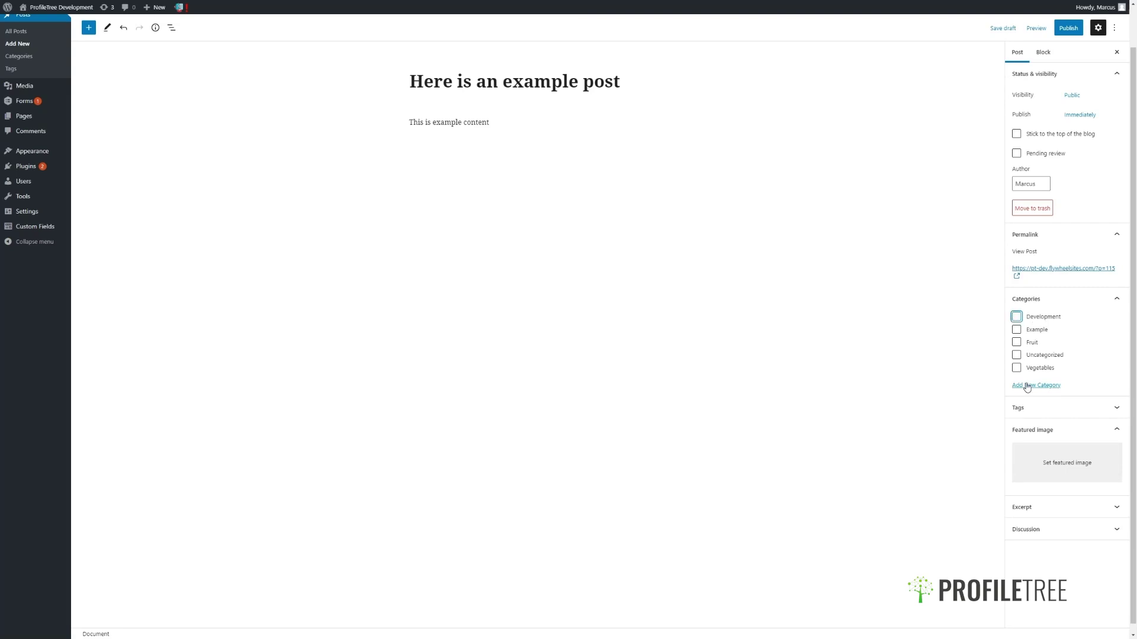
Open the form for adding a new category and view its parent category choices
left_click(1027, 386)
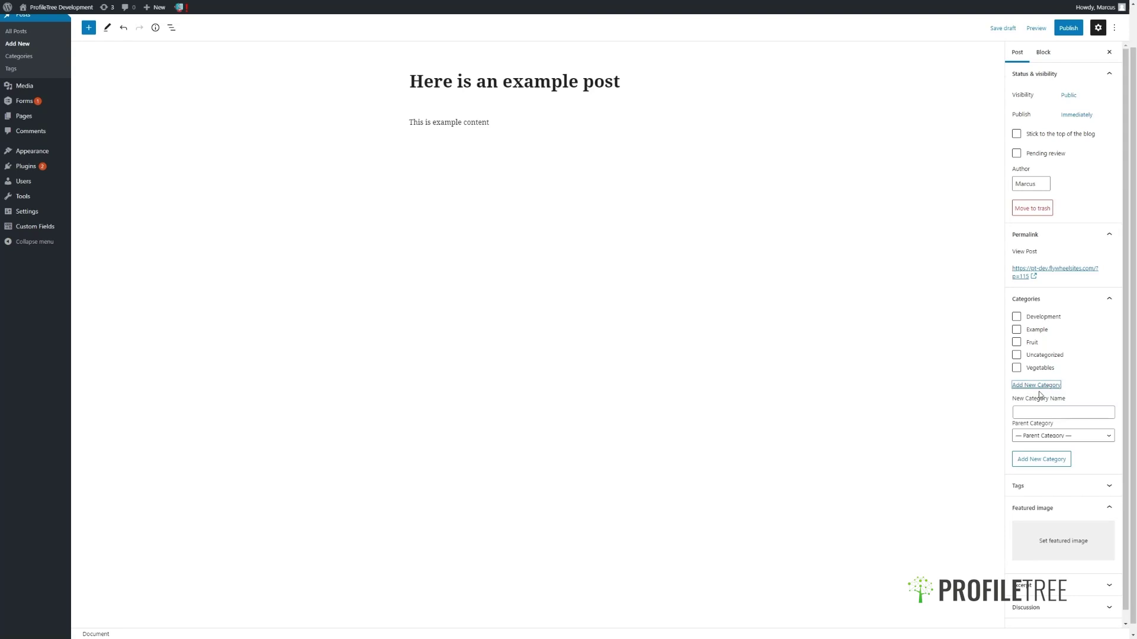
left_click(1048, 410)
left_click(1057, 437)
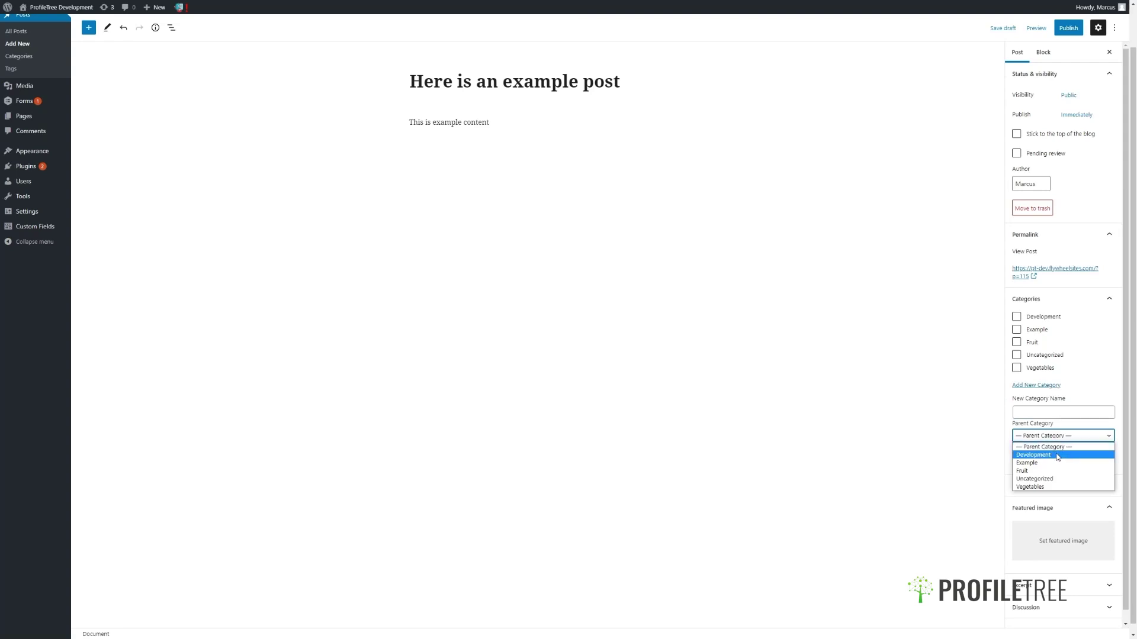
left_click(1094, 388)
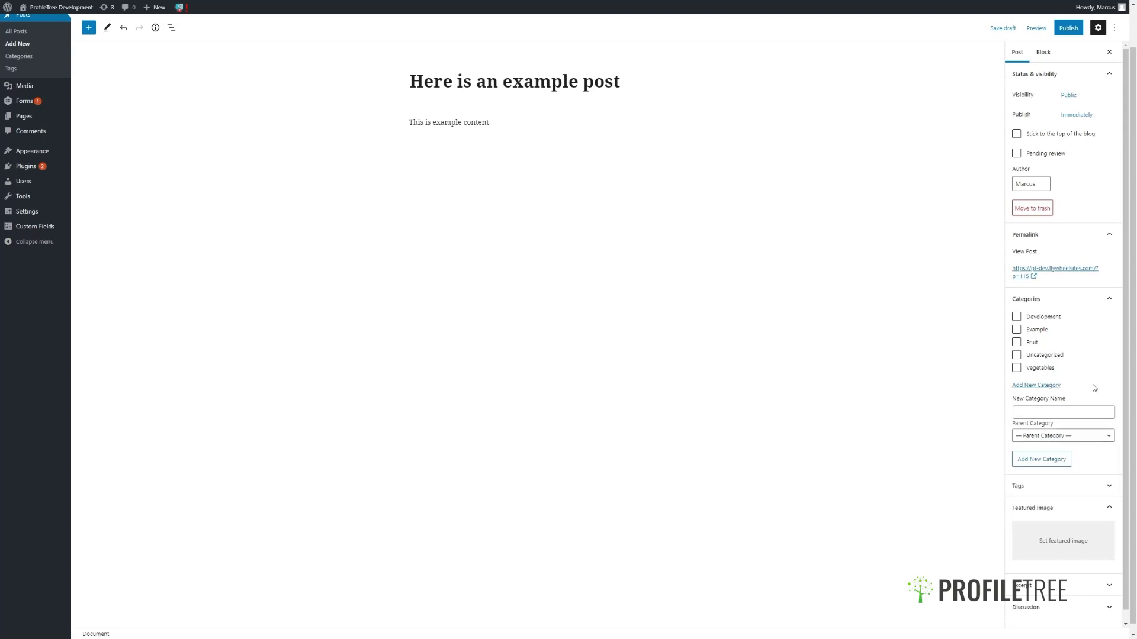
Expand the post's tag settings and activate the field for adding a new tag
scroll(1072, 438, "down", 1)
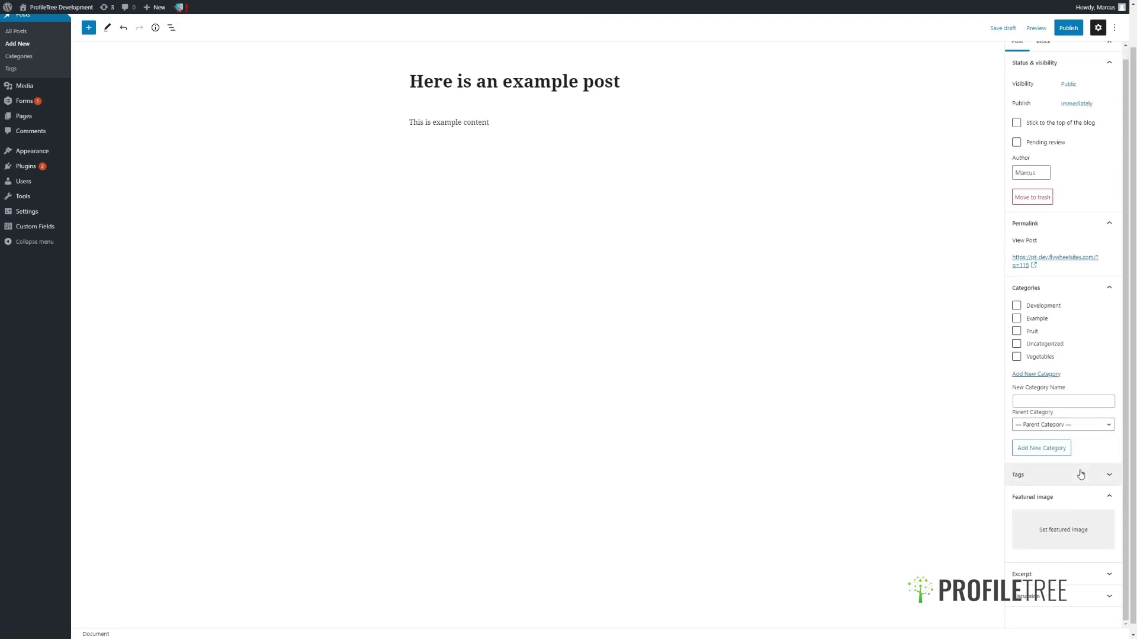
left_click(1081, 474)
scroll(1081, 456, "down", 1)
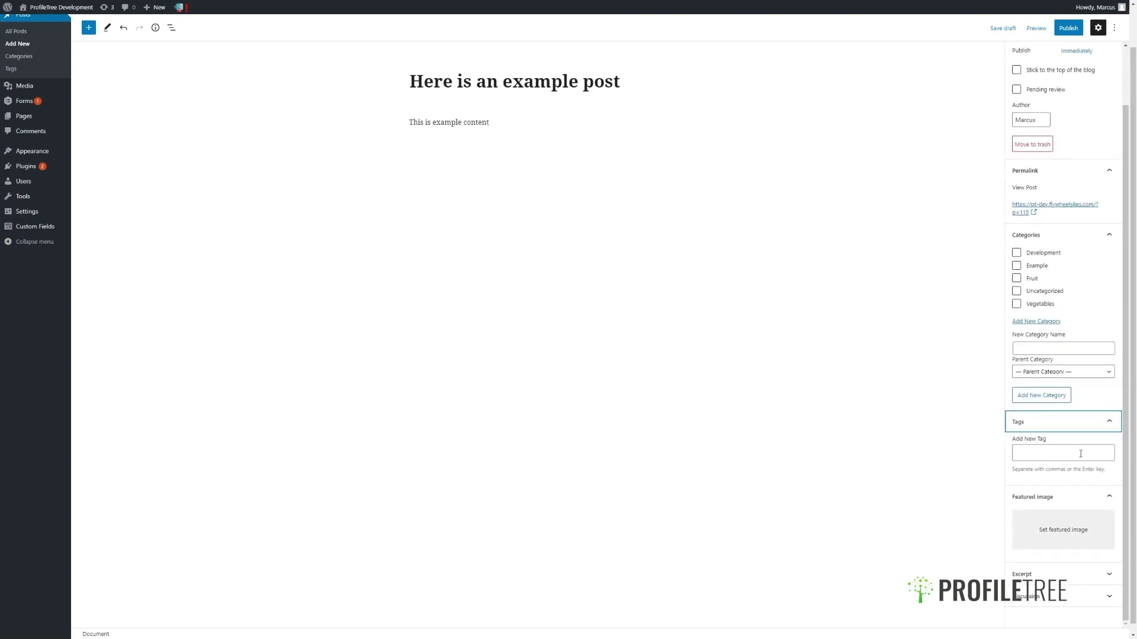
left_click(1073, 455)
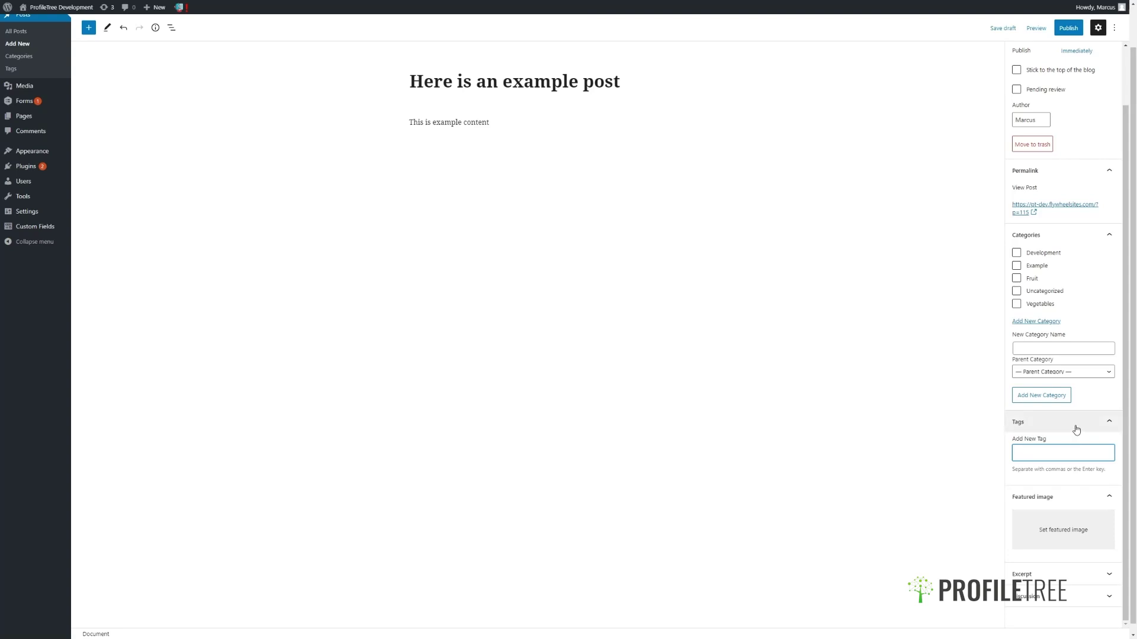
Set the green tree image from the media library as the post's featured image, collapsing the tag and featured image settings
left_click(1076, 429)
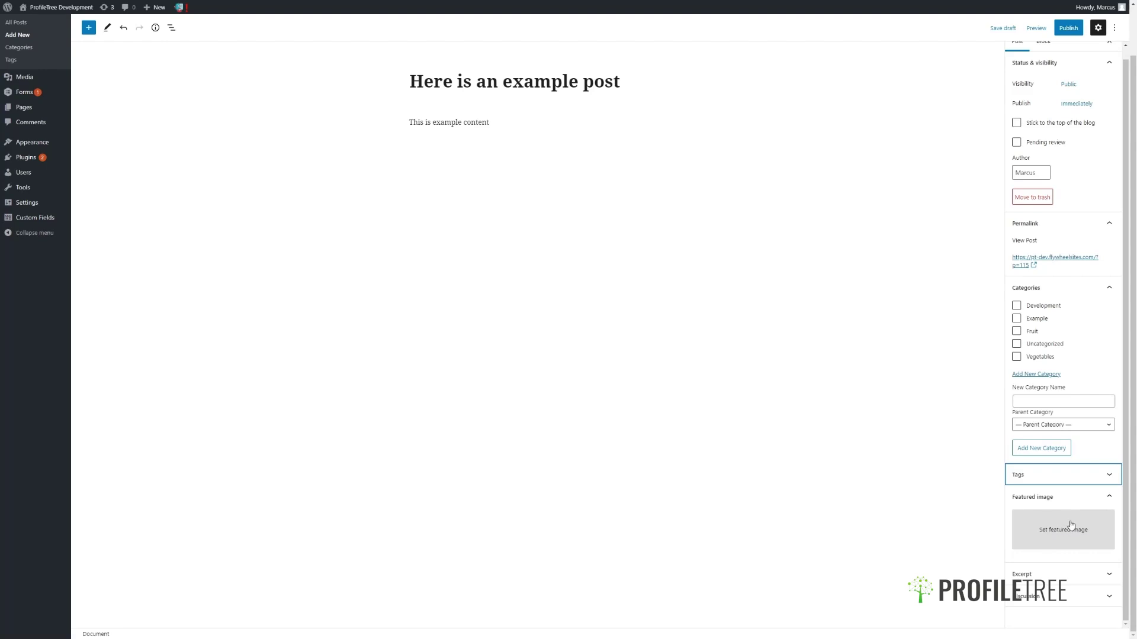
left_click(1070, 525)
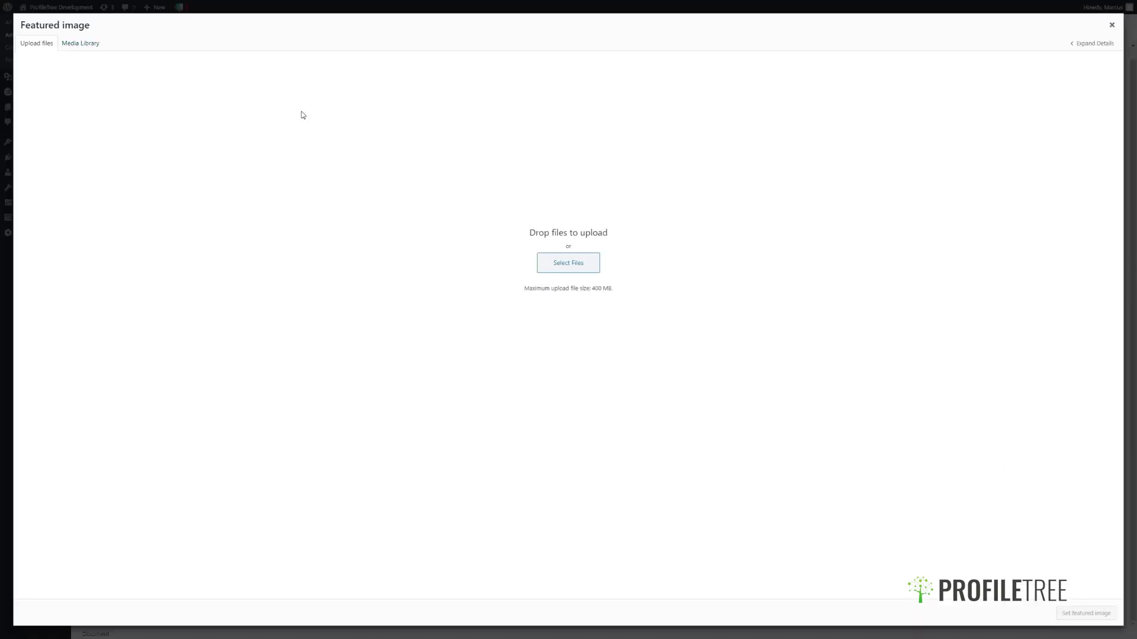
left_click(88, 44)
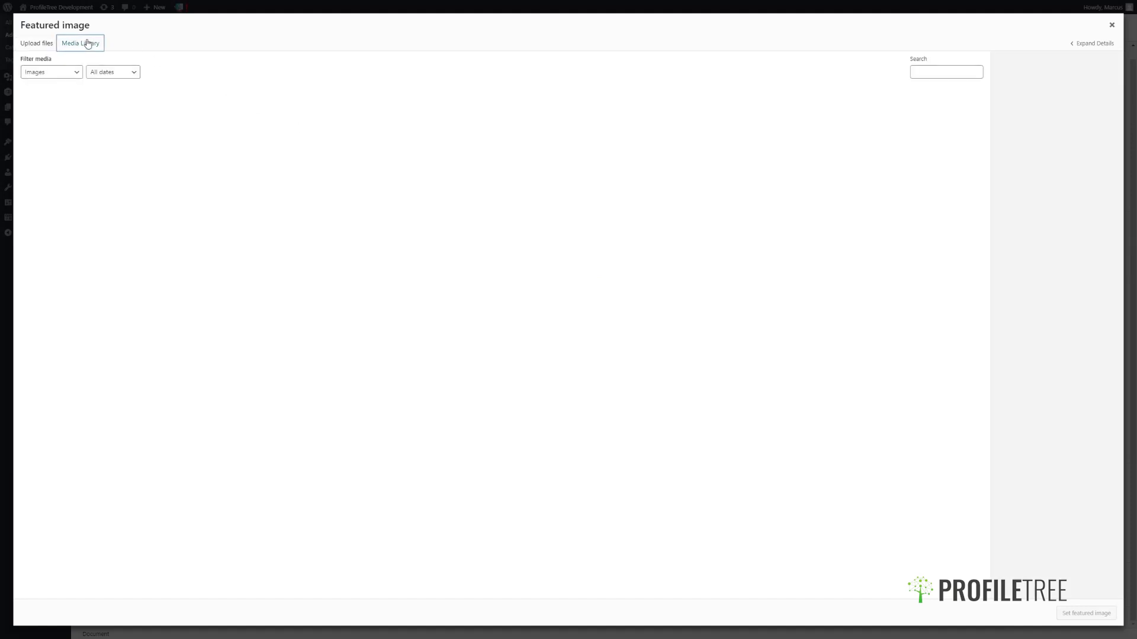
left_click(380, 125)
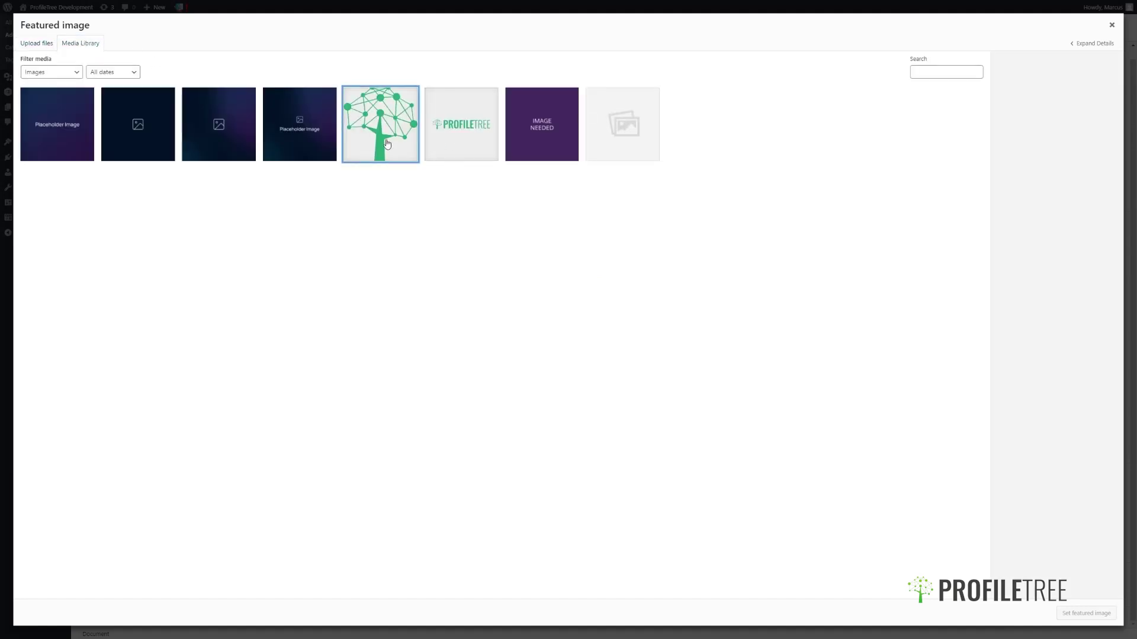
left_click(1086, 614)
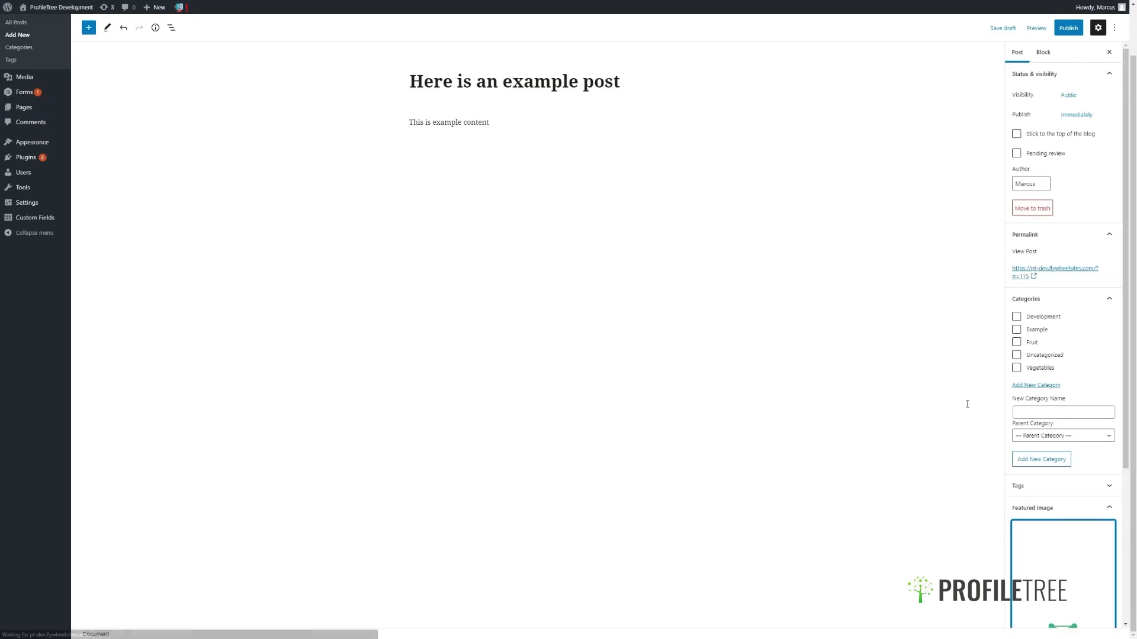
scroll(1095, 491, "down", 3)
scroll(1074, 454, "down", 1)
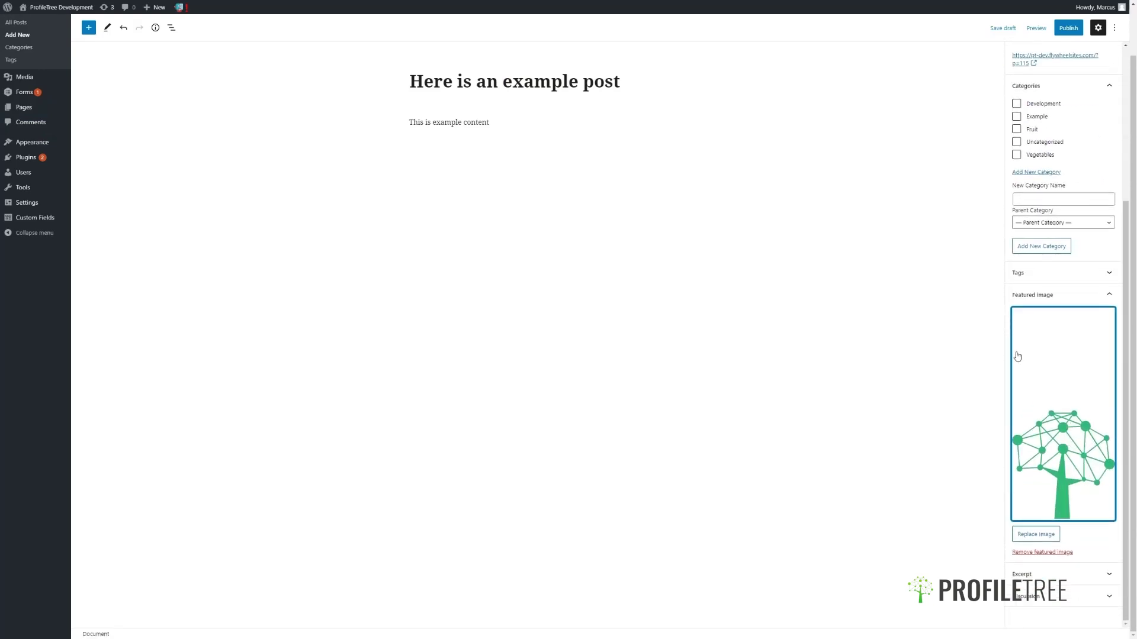
left_click(1088, 297)
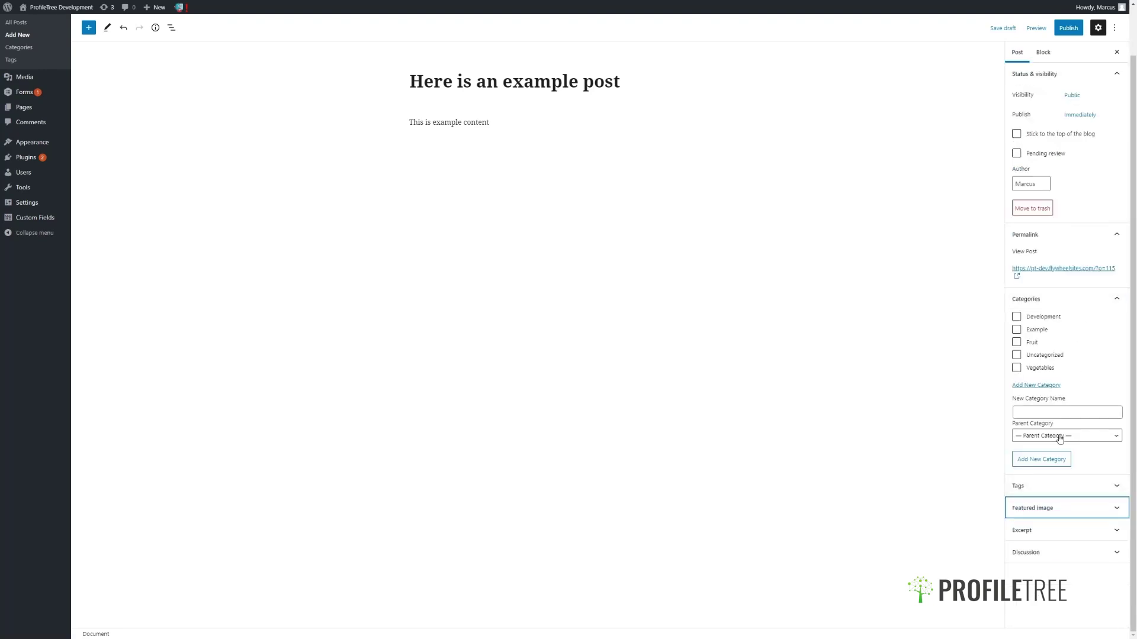
View the post's excerpt field and discussion options, collapsing each section unchanged
left_click(1059, 530)
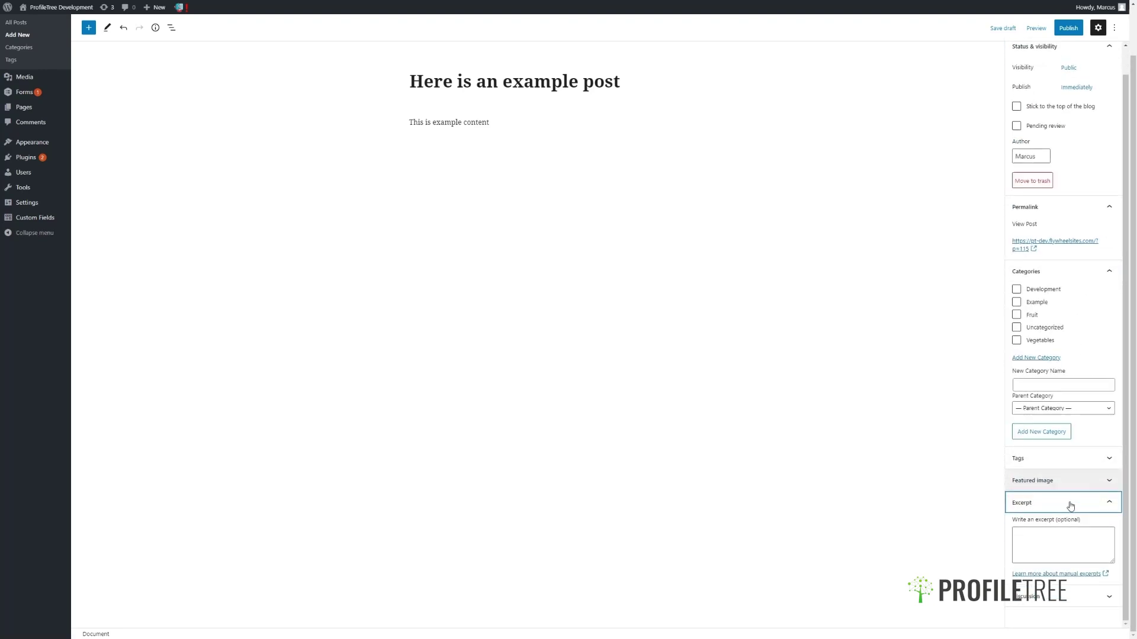
left_click(1064, 532)
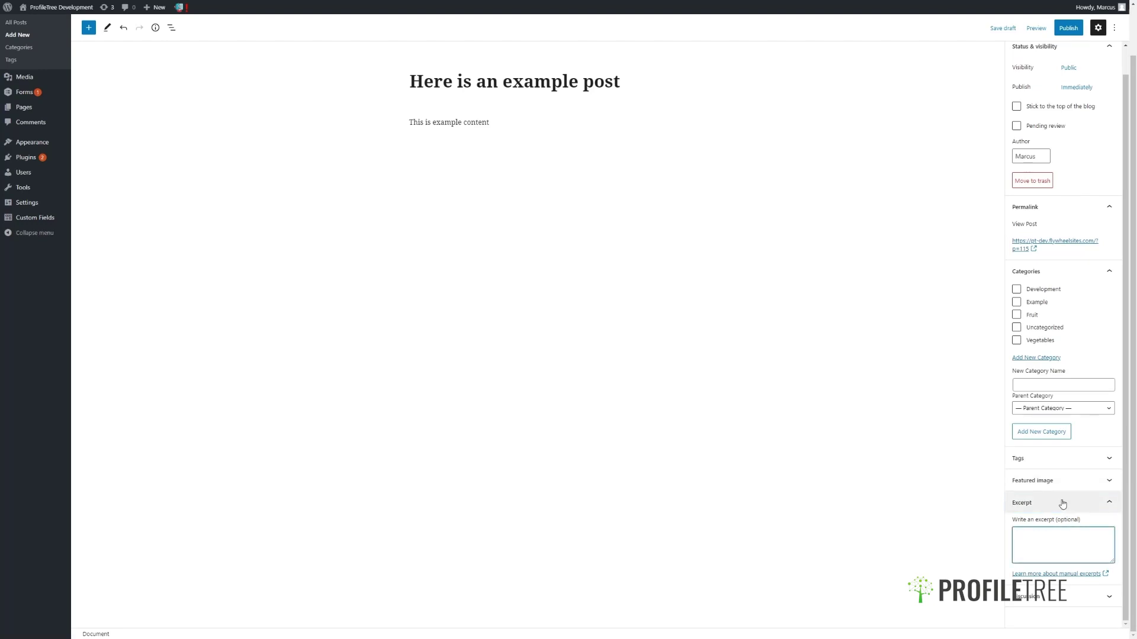
left_click(1061, 502)
left_click(1070, 556)
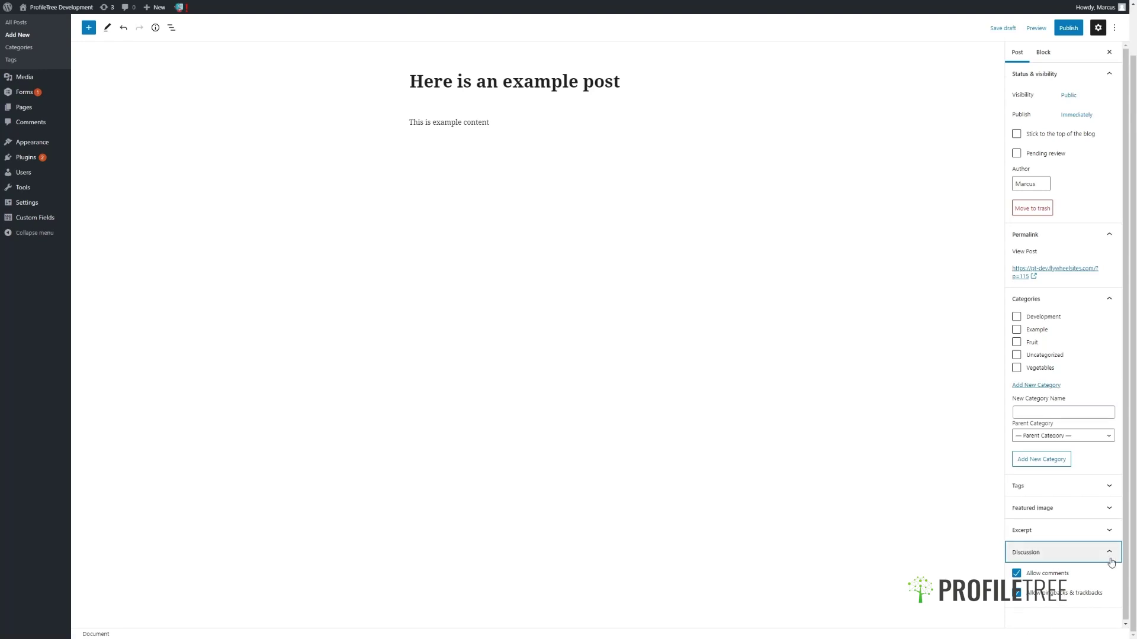
left_click(1064, 554)
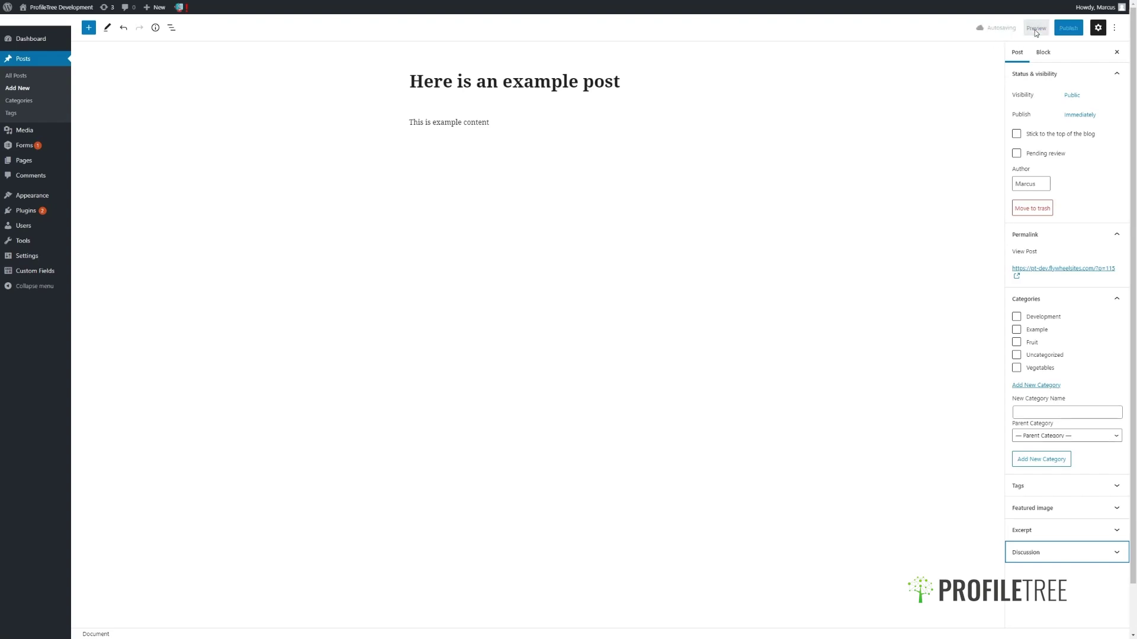
Open the pre-publish checks and review the publish date, visibility and tag suggestion options
left_click(1065, 34)
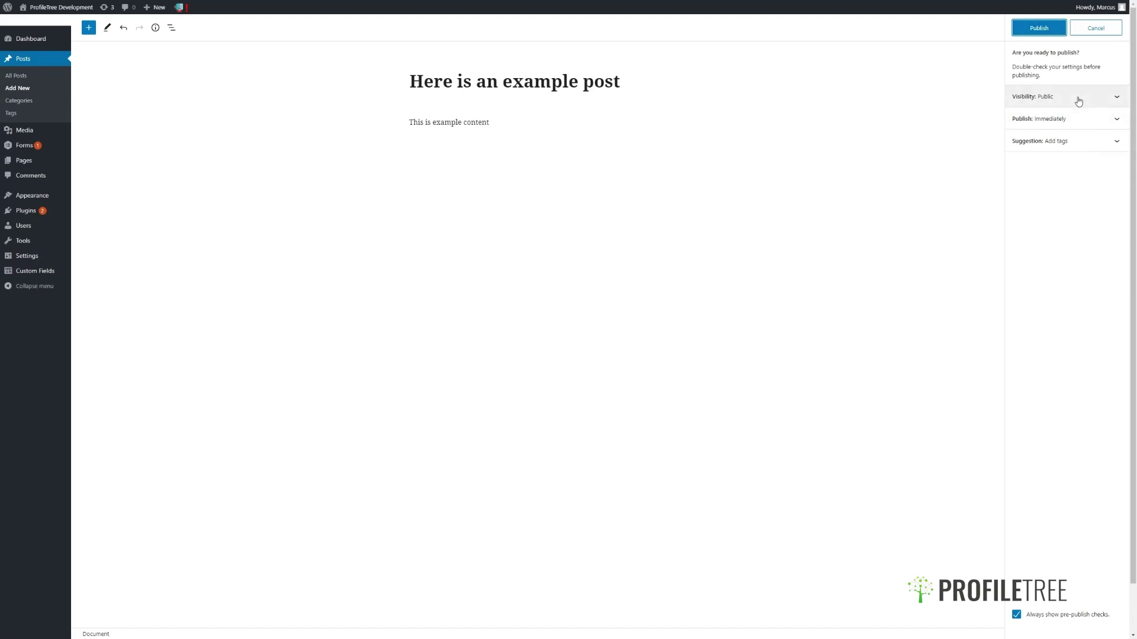
left_click(1079, 121)
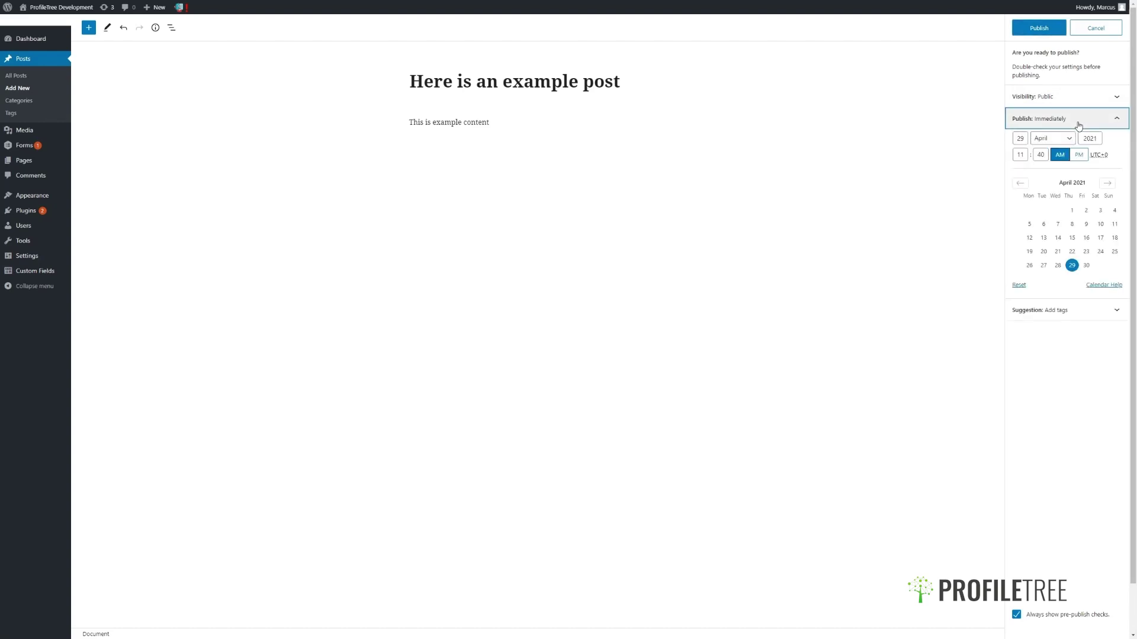
left_click(1079, 124)
left_click(1078, 97)
left_click(1078, 98)
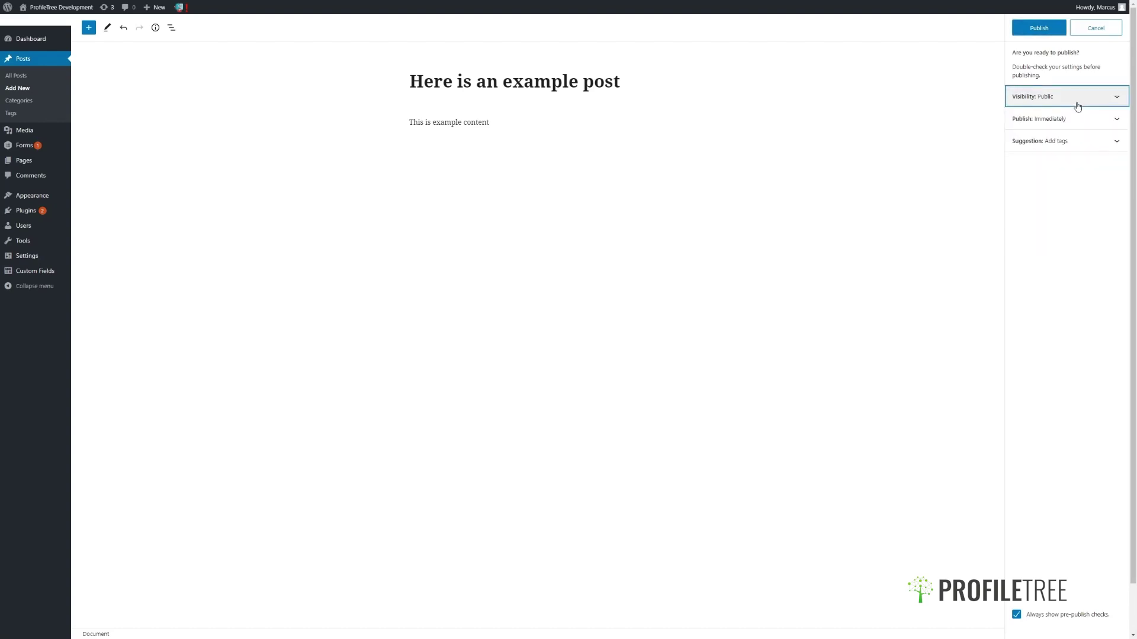
left_click(1077, 137)
left_click(1077, 141)
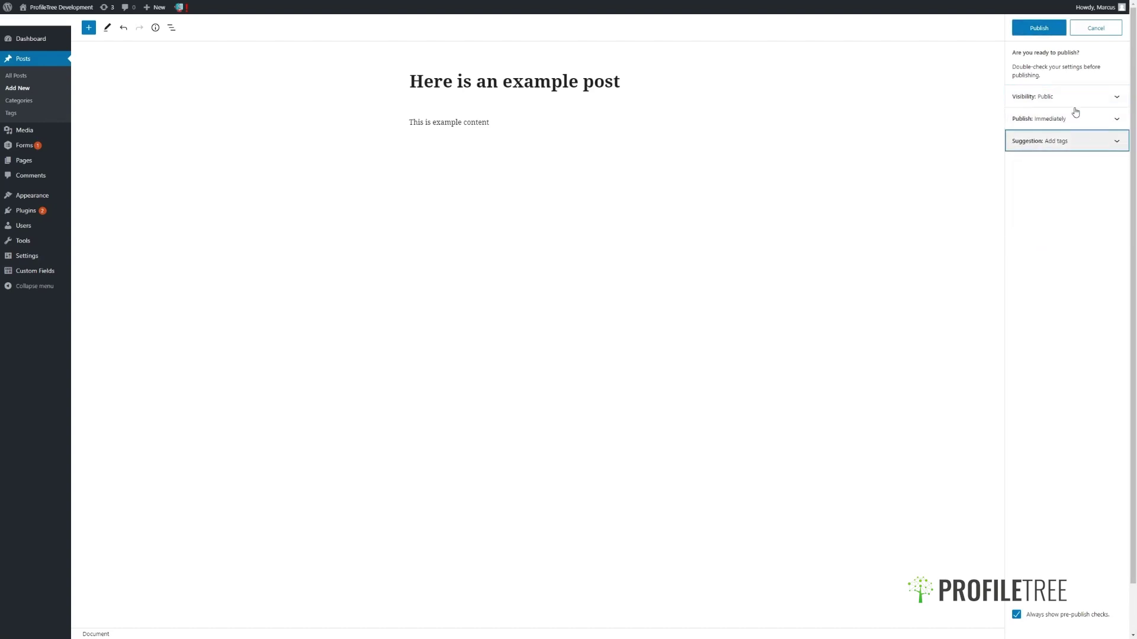
Publish the example post and open its live page
left_click(1049, 30)
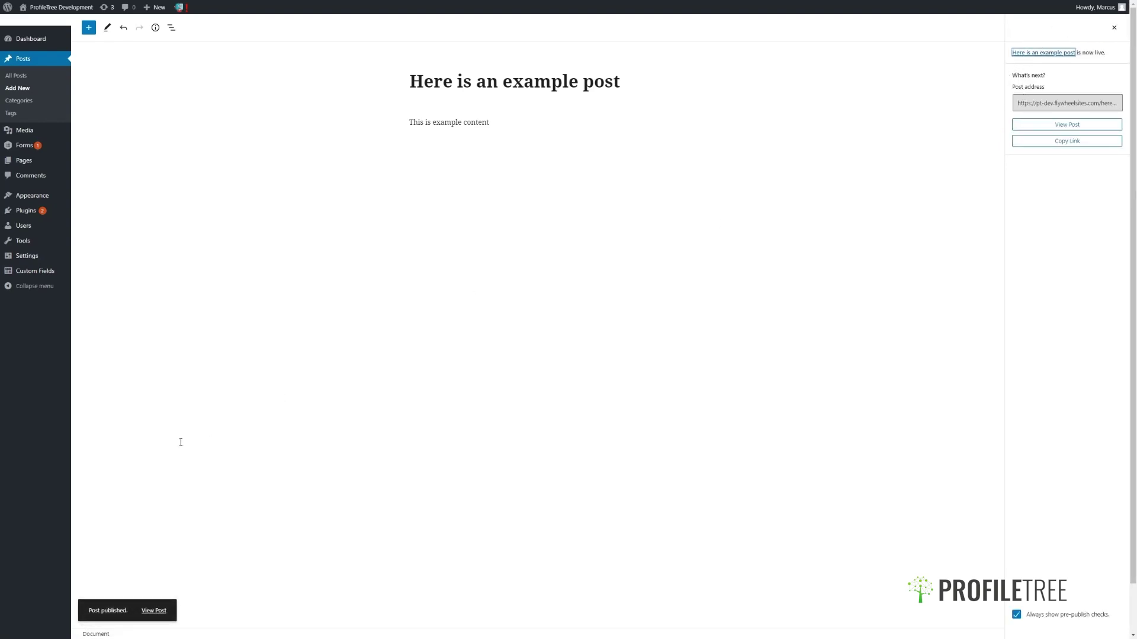
left_click(160, 611)
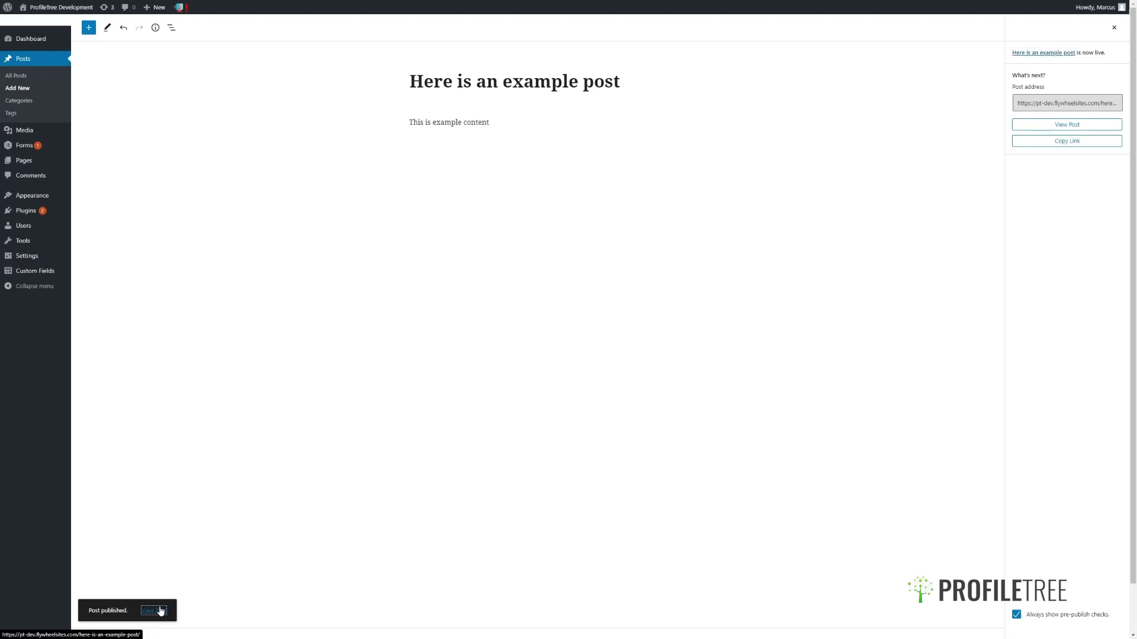
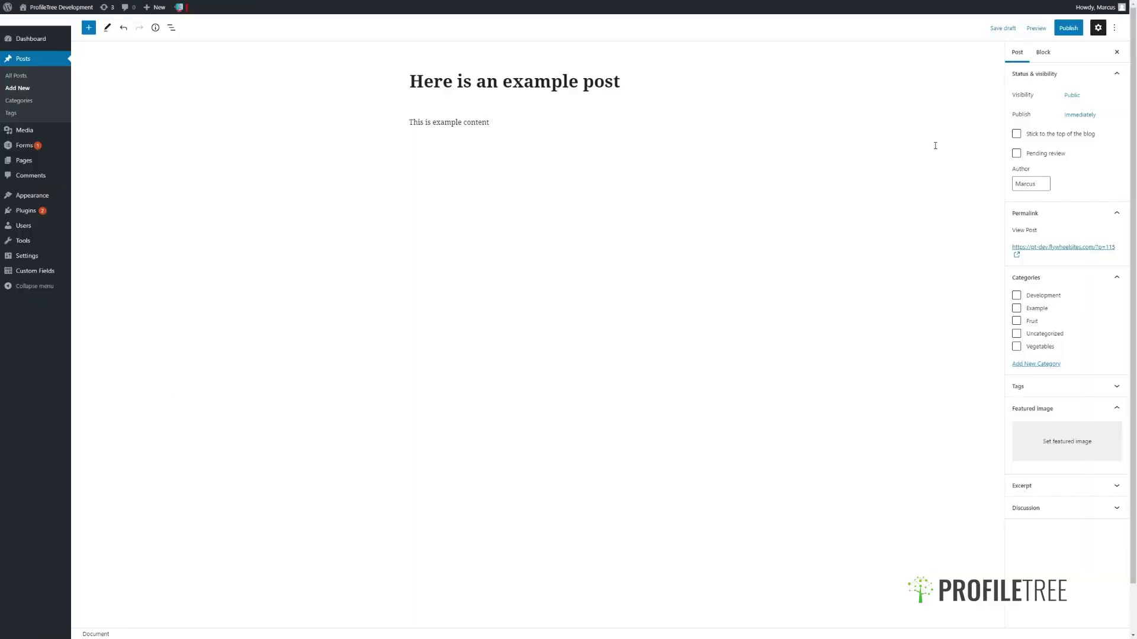
Try the Password Protected visibility option for the post and set the visibility back to Public
left_click(1066, 104)
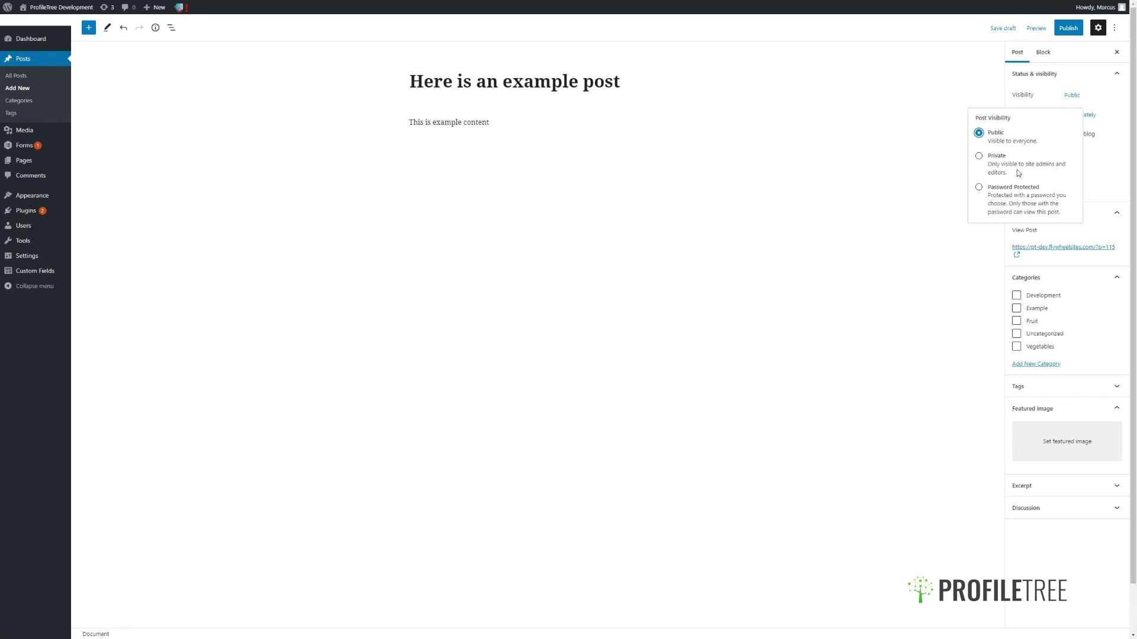
left_click(1005, 188)
left_click(1017, 222)
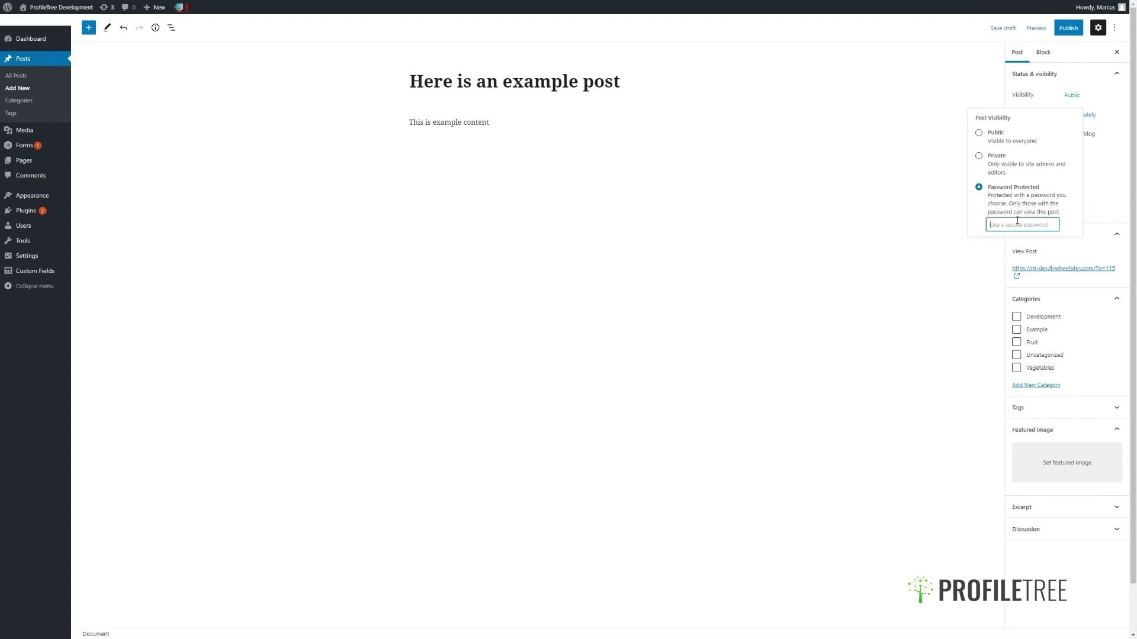
left_click(995, 136)
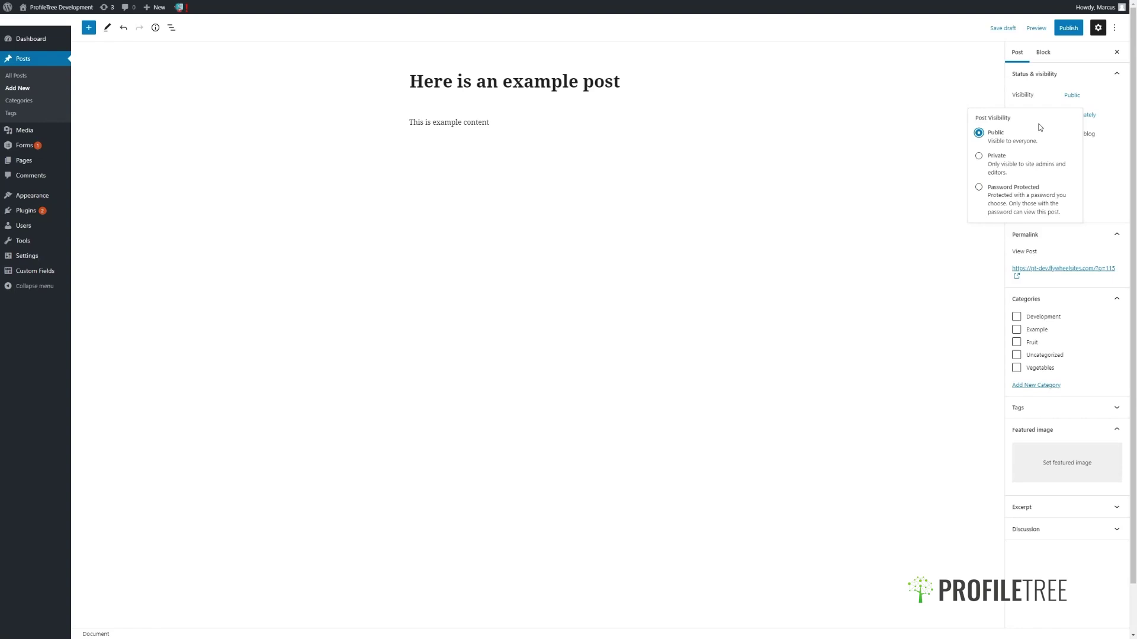
left_click(1113, 107)
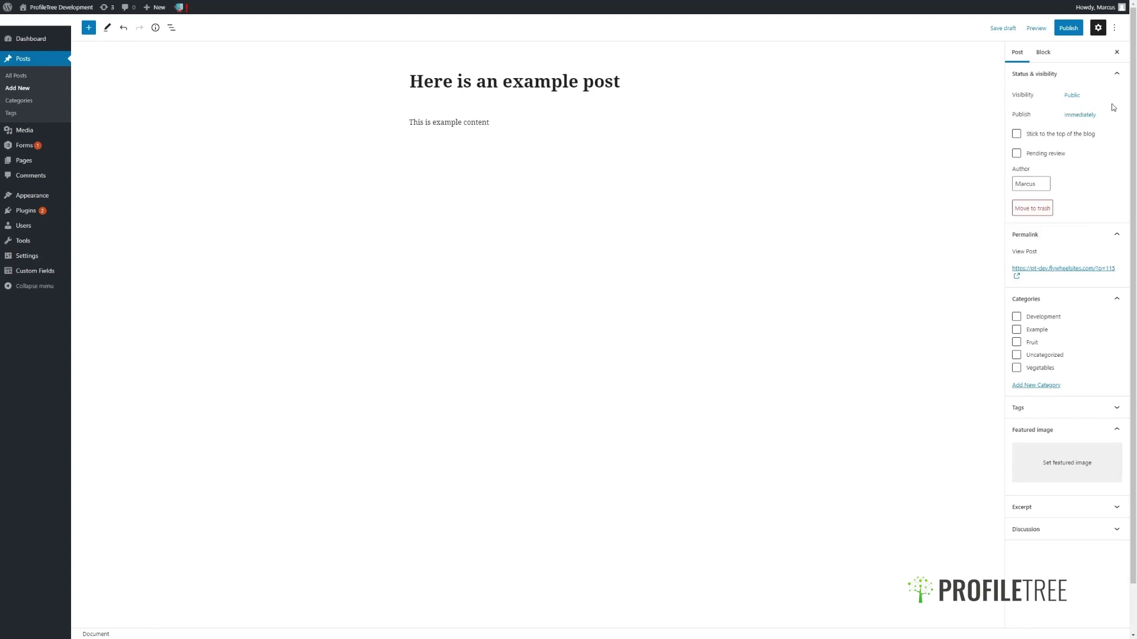
View the post's publish date and time options and close them unchanged
left_click(1076, 119)
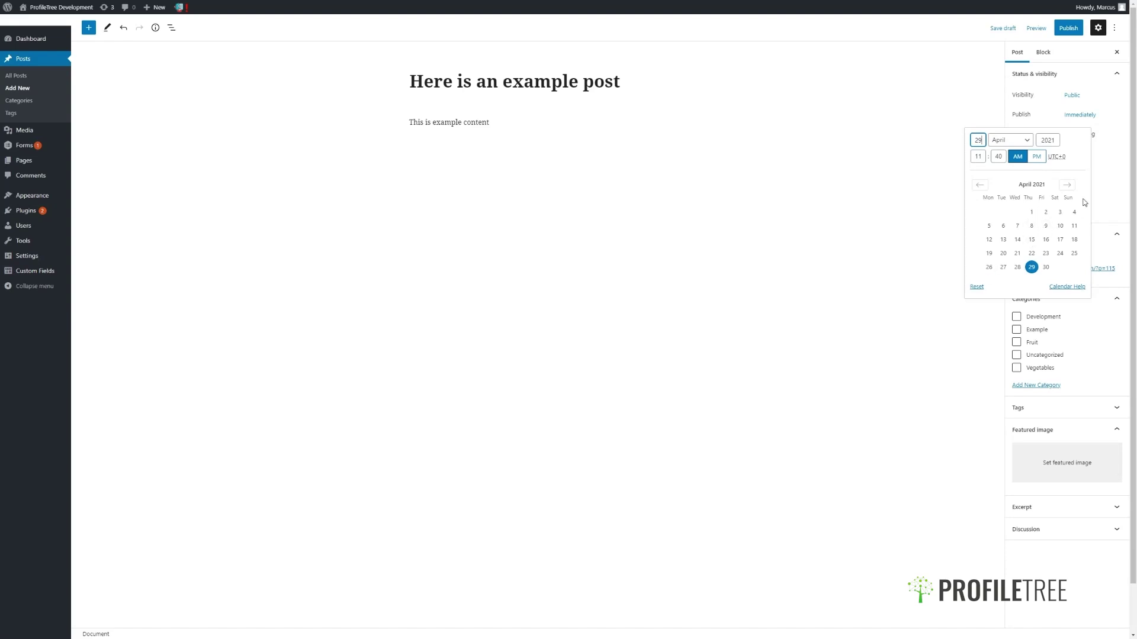
left_click(1106, 163)
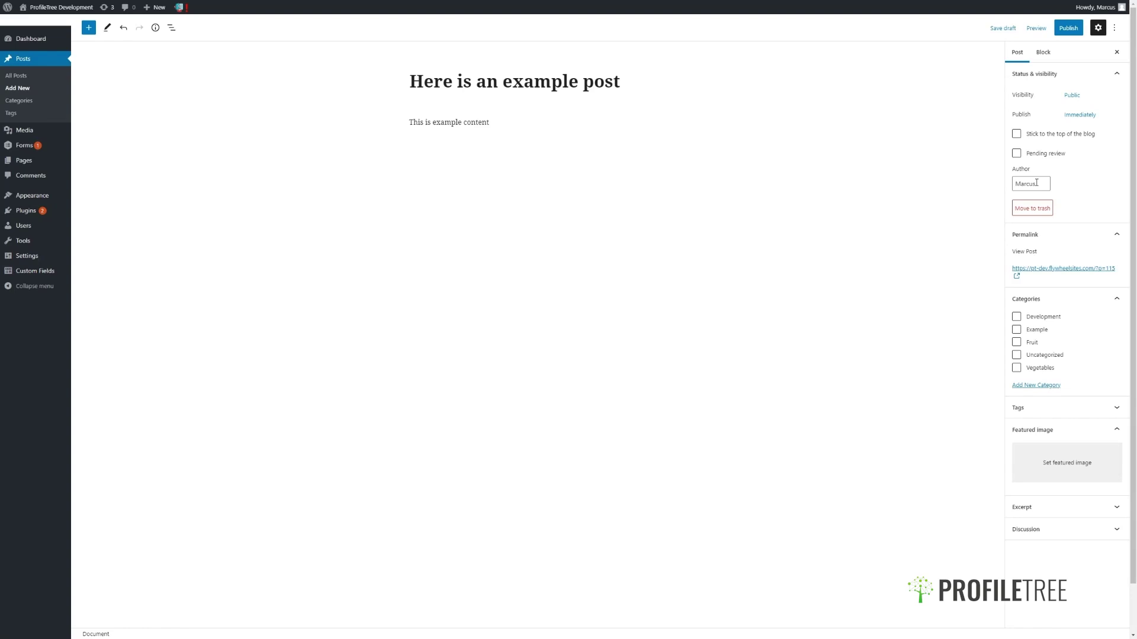
Assign the Development category to the post and remove it again
scroll(1046, 253, "down", 1)
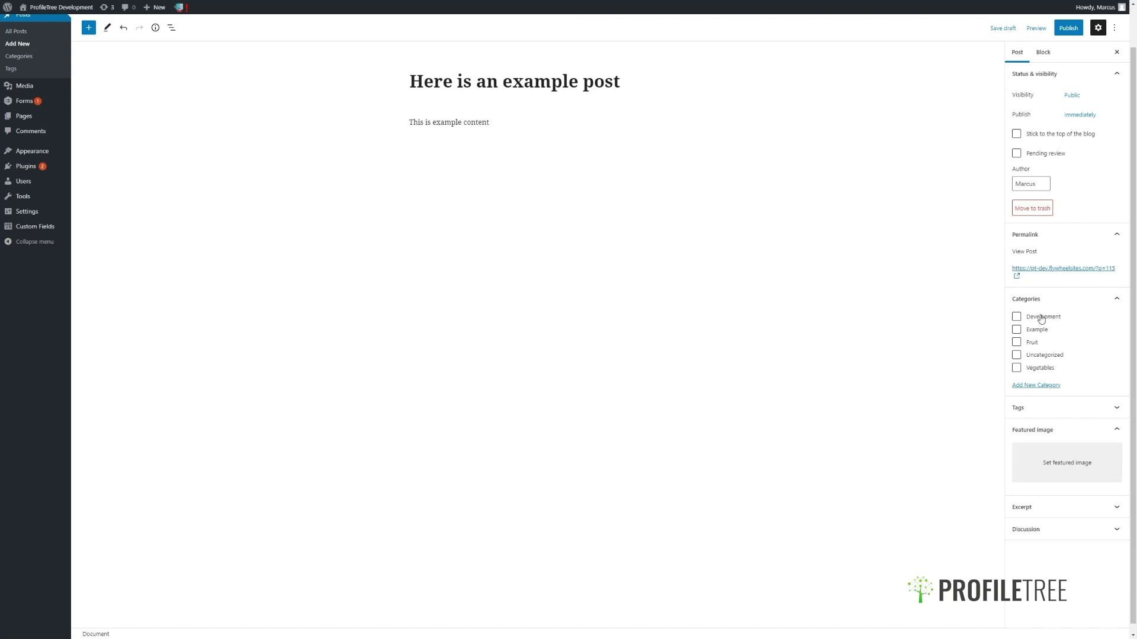
left_click(1015, 321)
left_click(1015, 321)
Open the form for adding a new category, view its parent category choices and close the list unchanged
left_click(1027, 385)
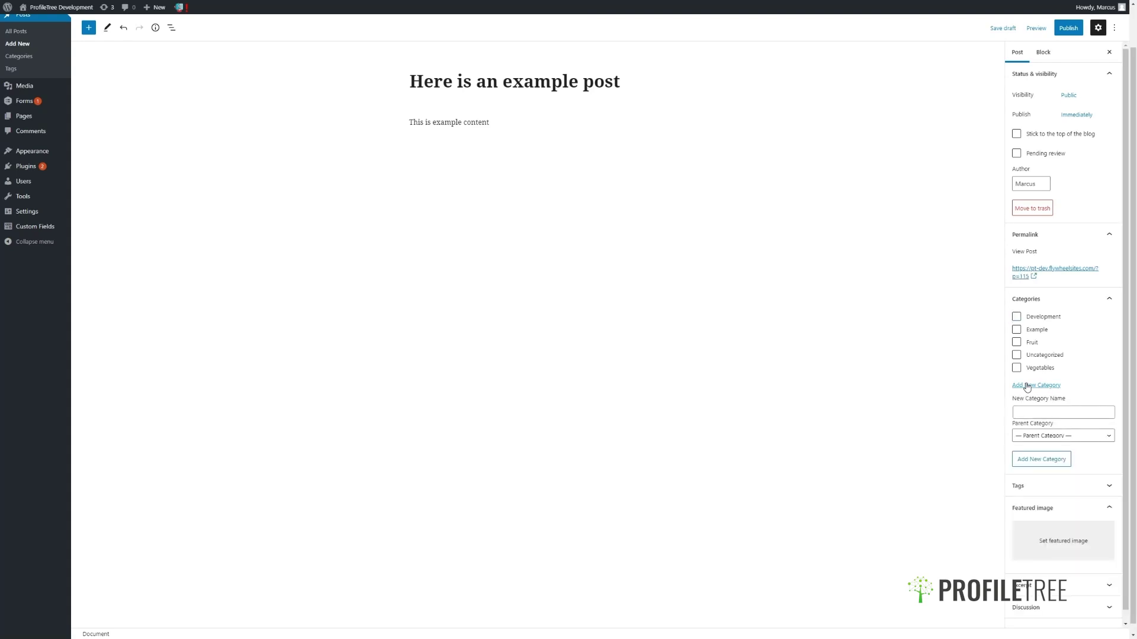
left_click(1049, 410)
left_click(1056, 439)
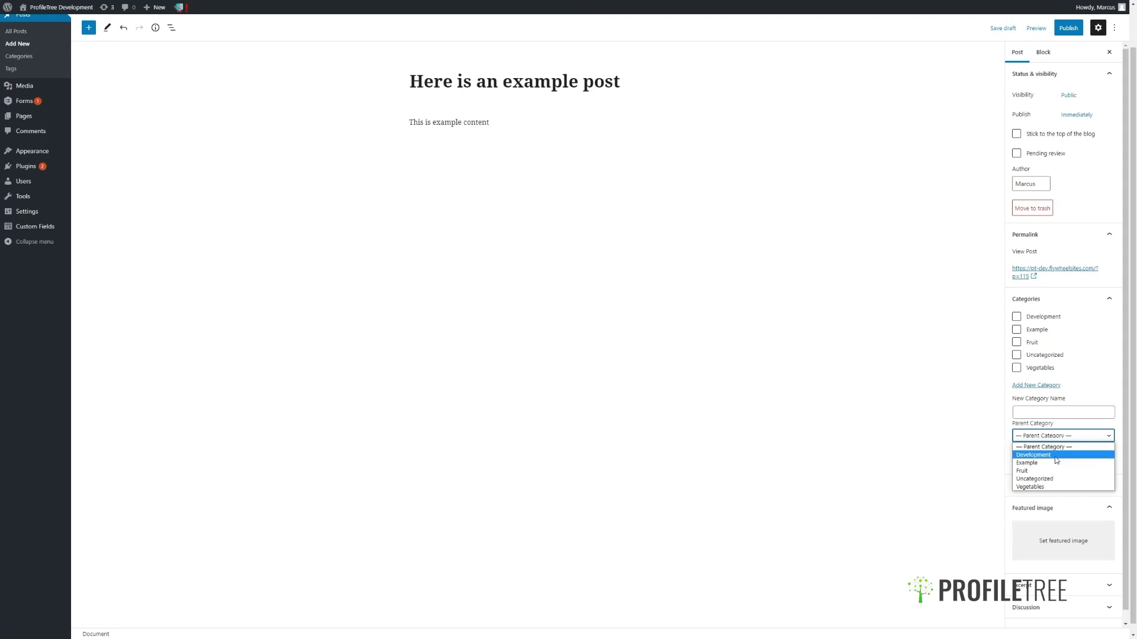
left_click(1094, 388)
scroll(1069, 426, "down", 1)
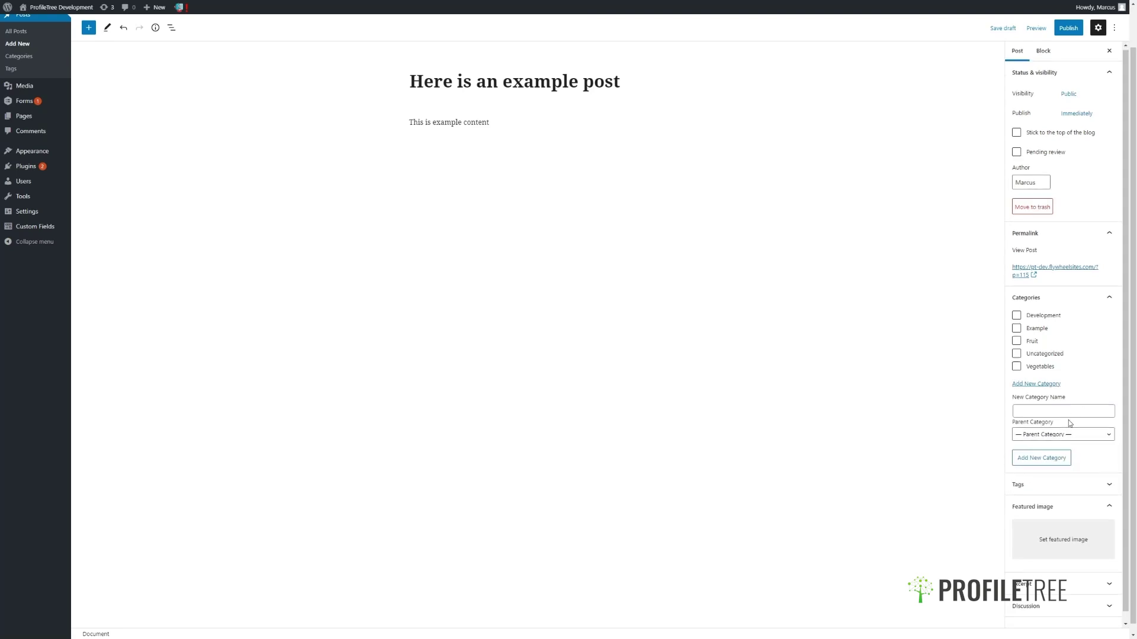
Expand the post's tag settings, activate the field for adding a new tag and collapse the section unchanged
left_click(1081, 474)
scroll(1081, 457, "down", 1)
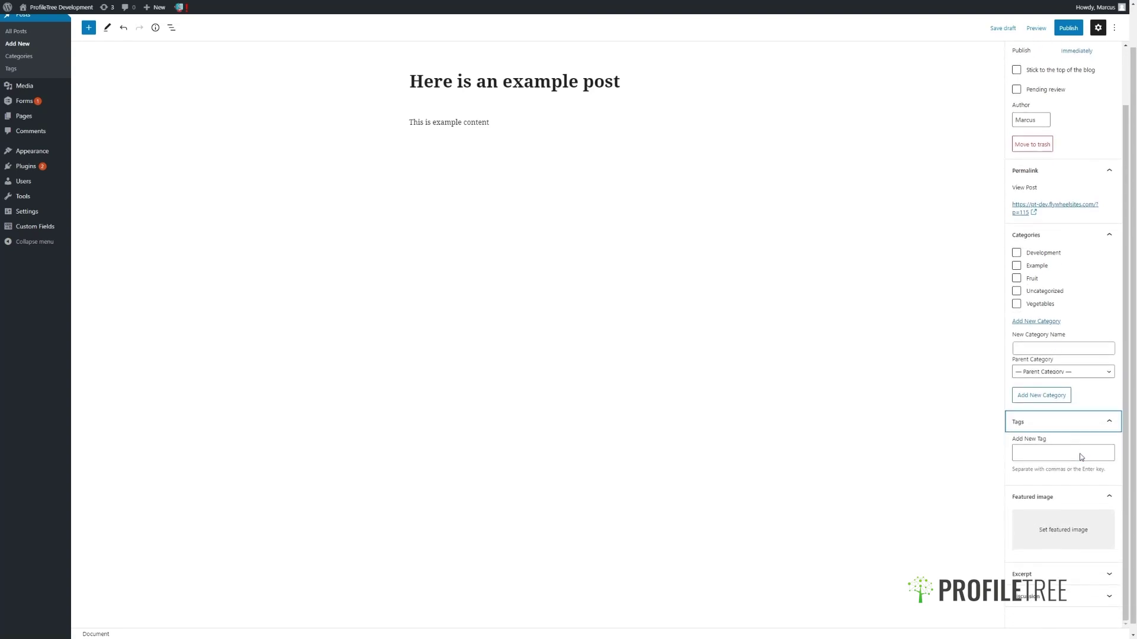
left_click(1073, 455)
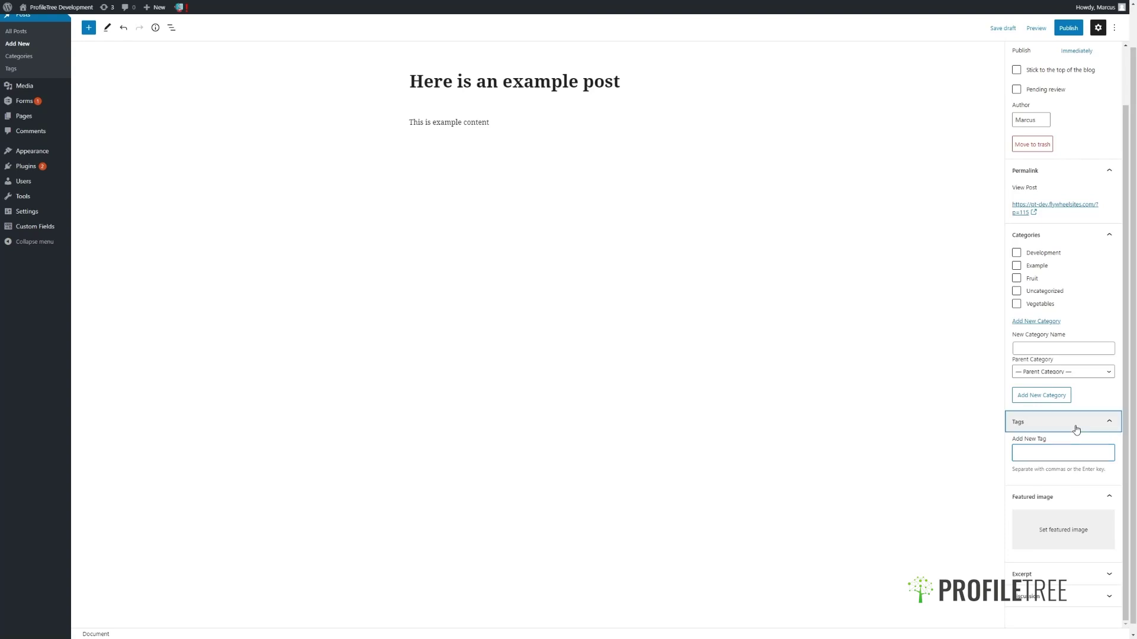
left_click(1076, 427)
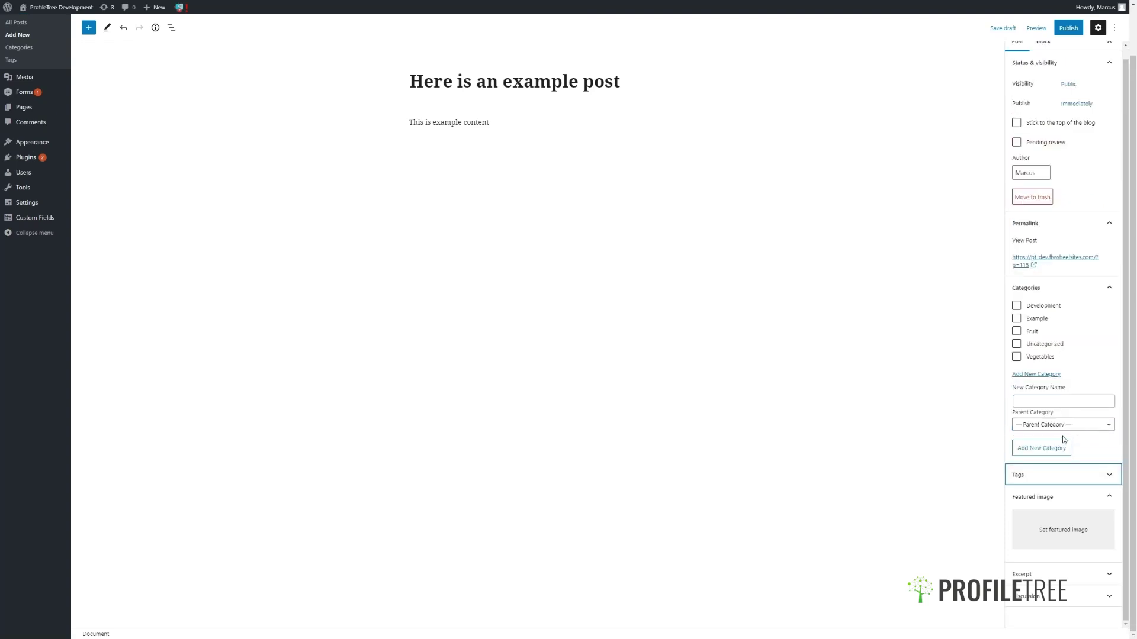
Set the green tree image from the media library as the featured image and collapse that section
left_click(1070, 526)
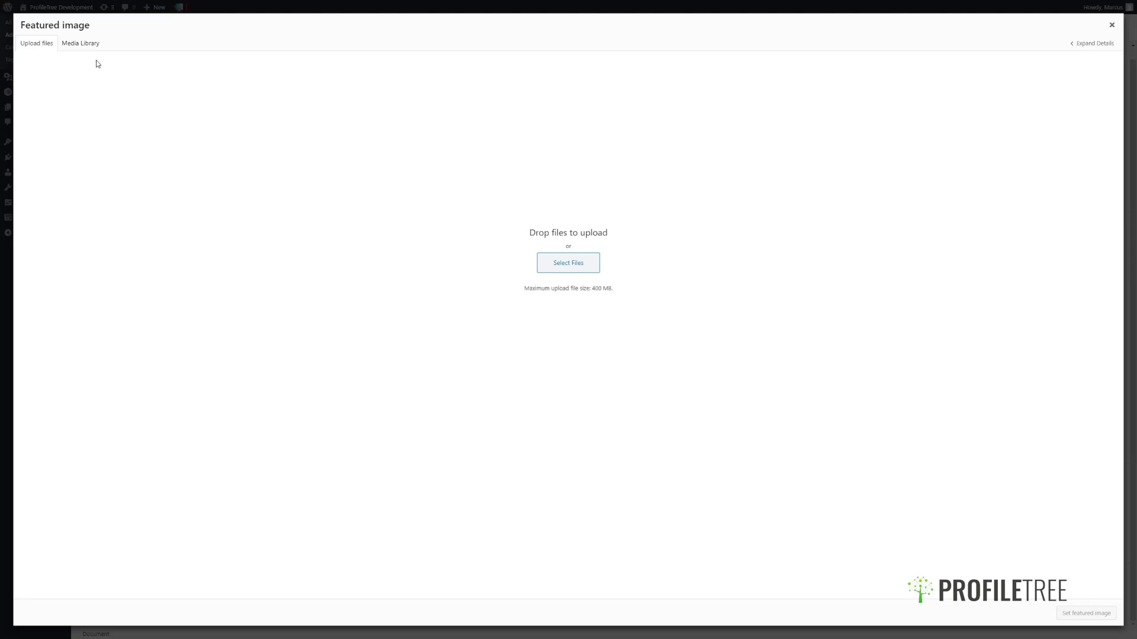
left_click(87, 43)
left_click(380, 125)
left_click(1075, 614)
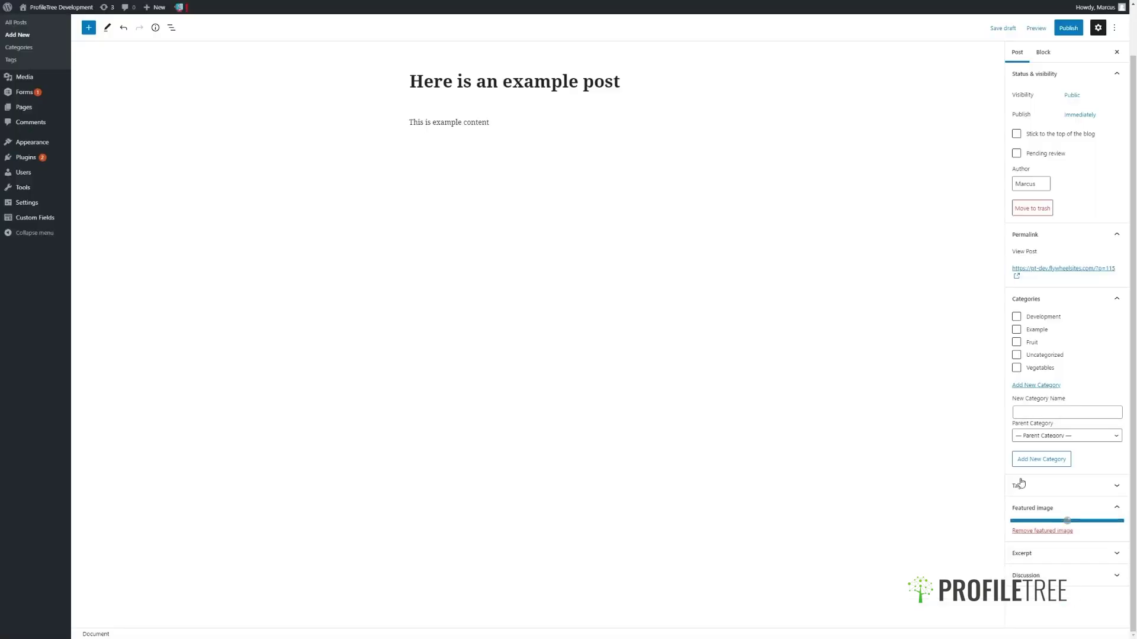
scroll(1066, 426, "down", 3)
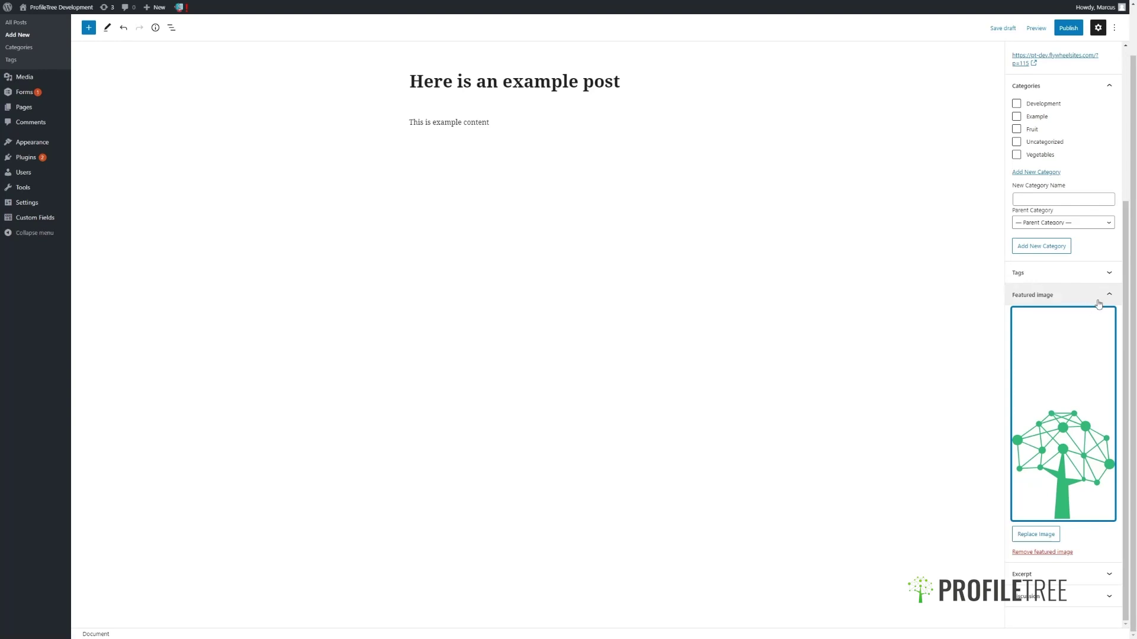
left_click(1088, 297)
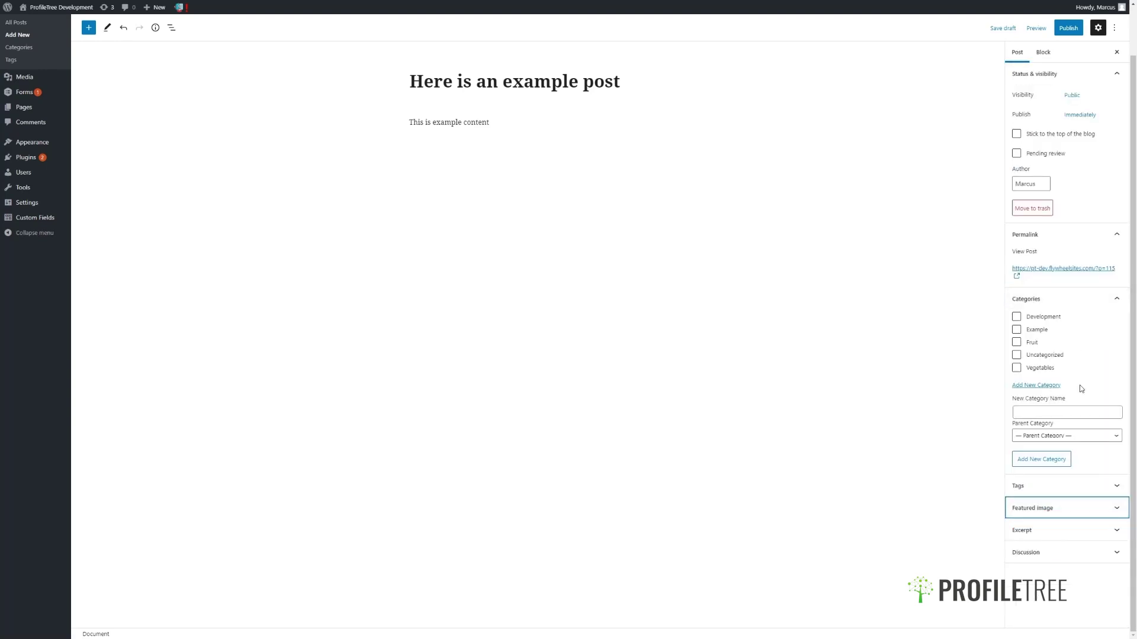
Expand the post's excerpt settings and activate the excerpt field, then view the discussion options and collapse both sections unchanged
left_click(1057, 531)
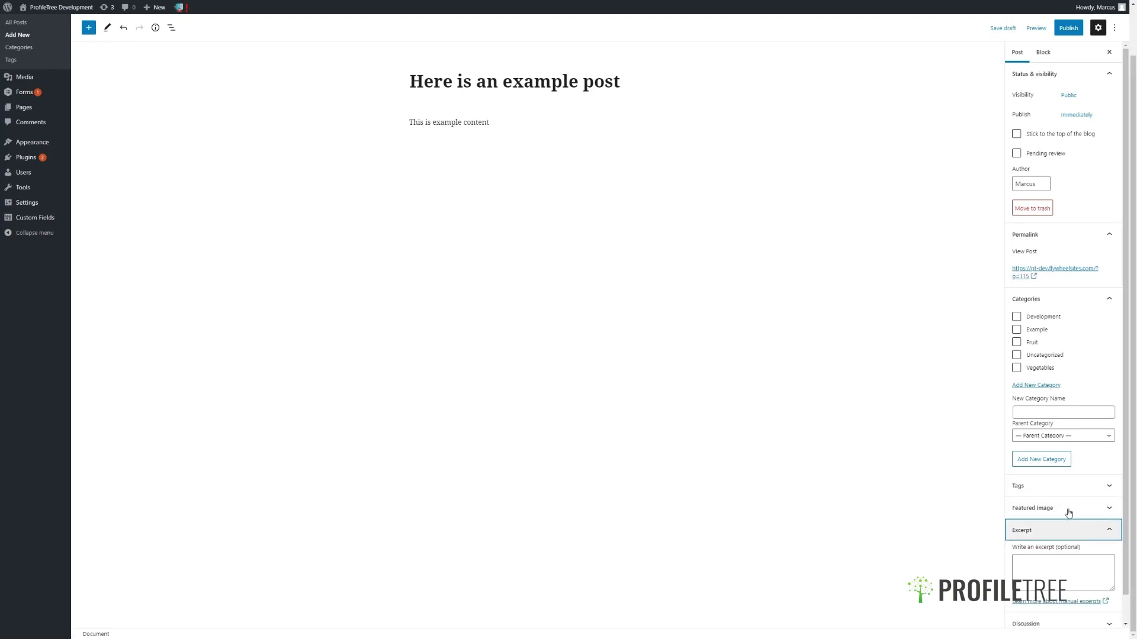
left_click(1065, 532)
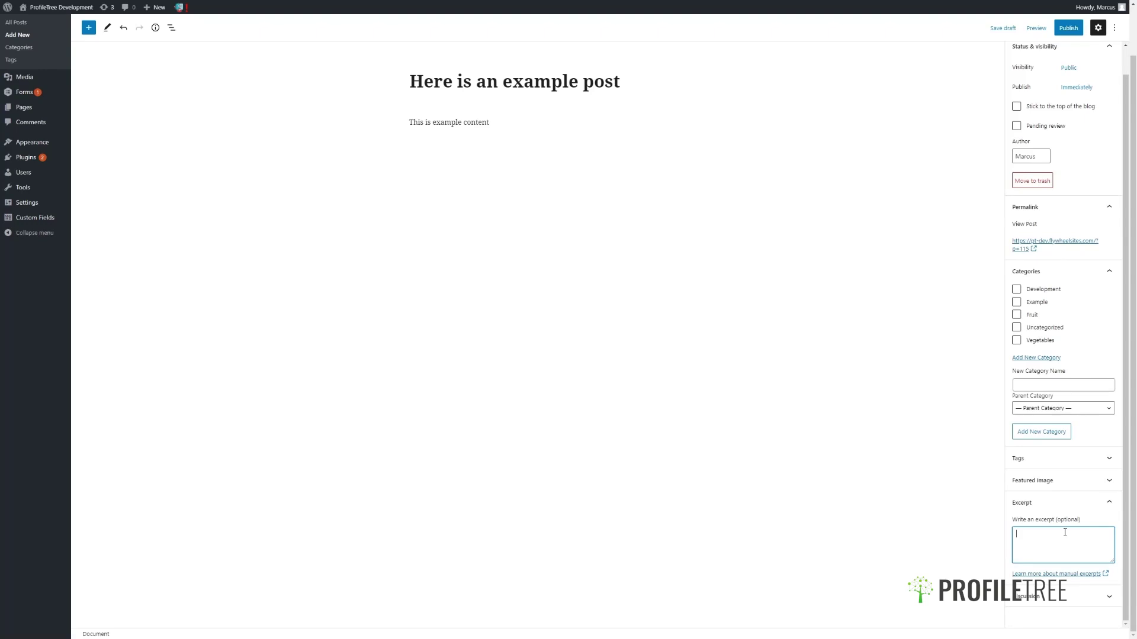
left_click(1063, 502)
left_click(1069, 556)
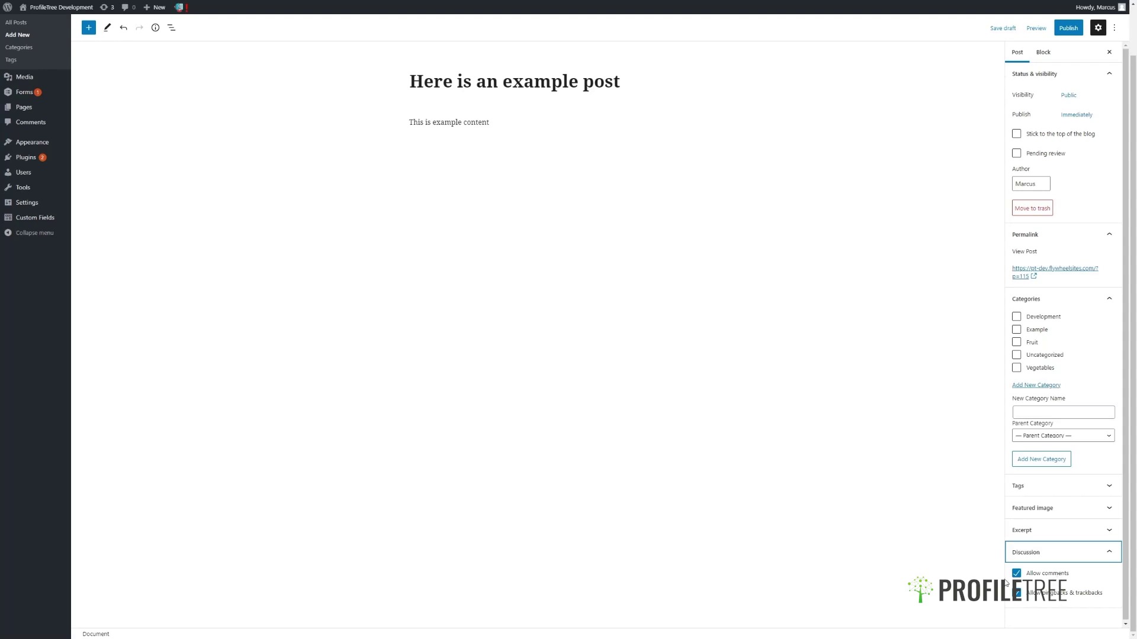
left_click(1064, 558)
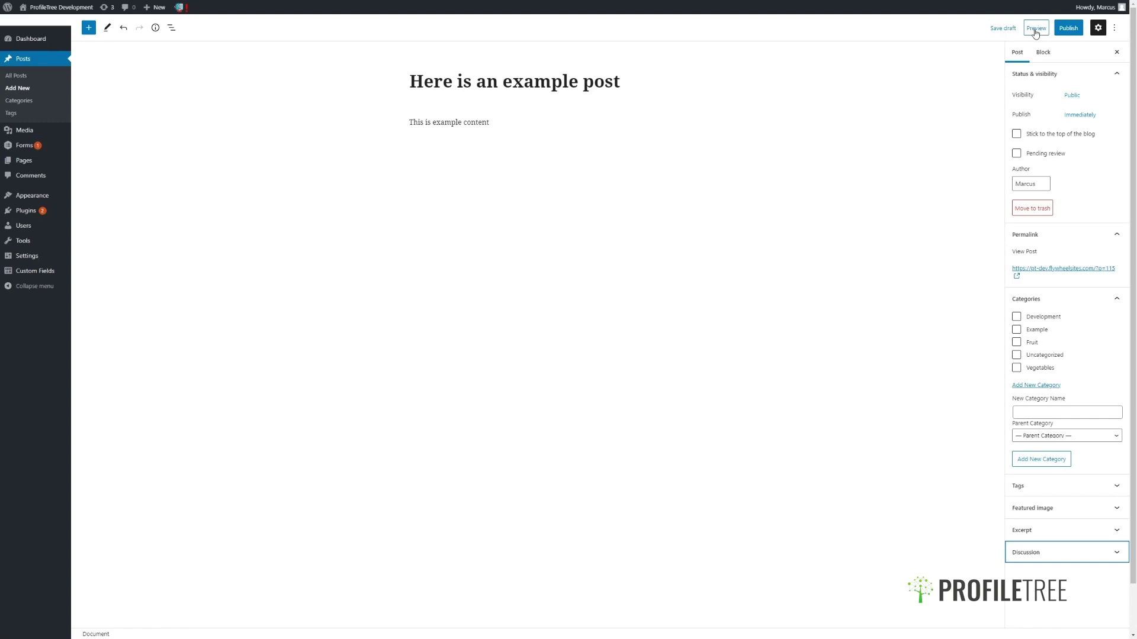
Check the publish date, visibility and tag suggestion in the pre-publish checks, publish the post and view it on the site
left_click(1064, 33)
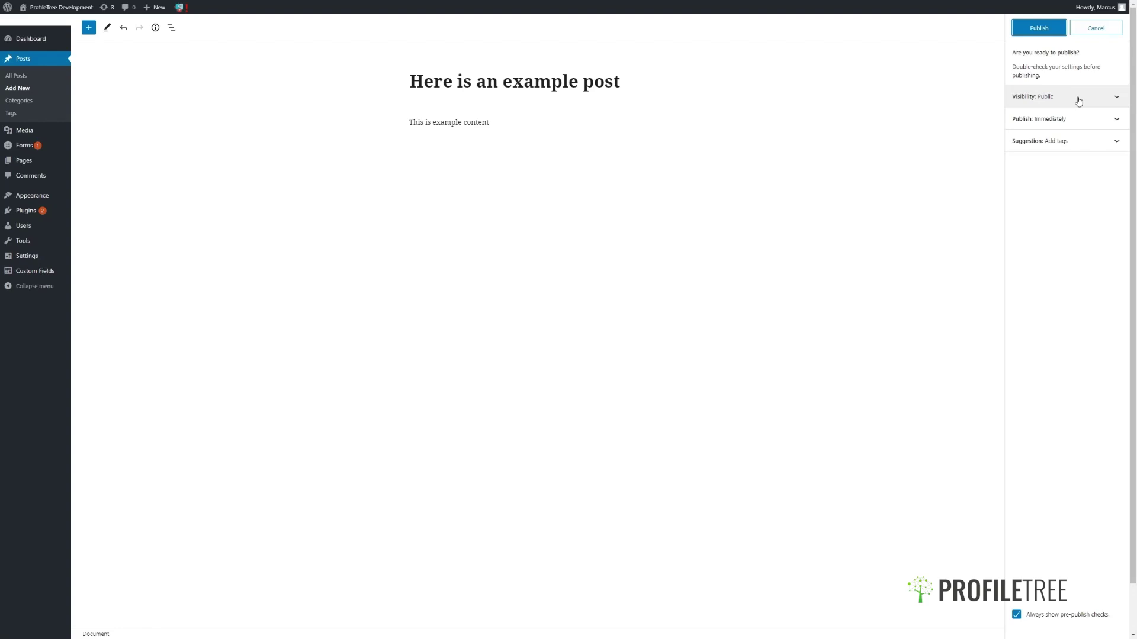
left_click(1078, 124)
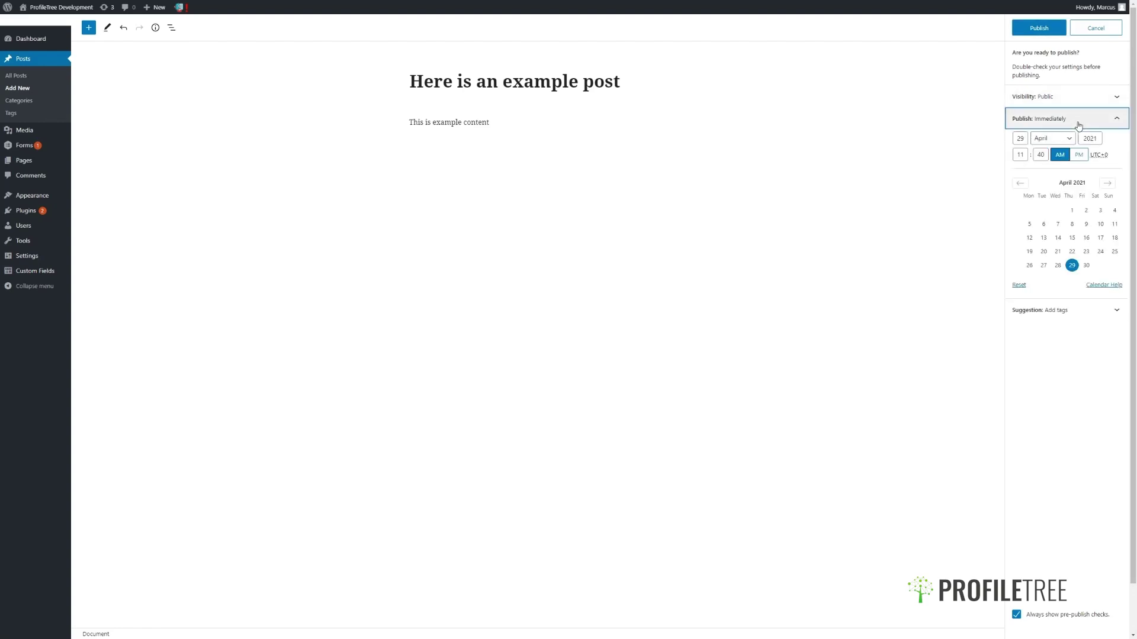
left_click(1078, 125)
left_click(1078, 99)
left_click(1078, 101)
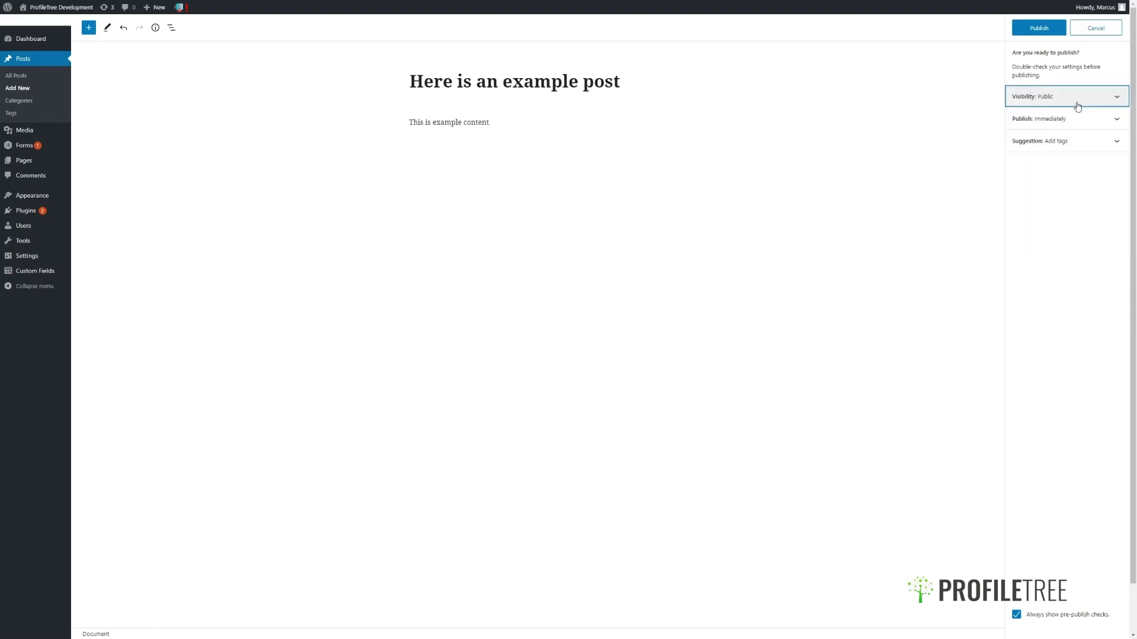
left_click(1077, 139)
left_click(1074, 141)
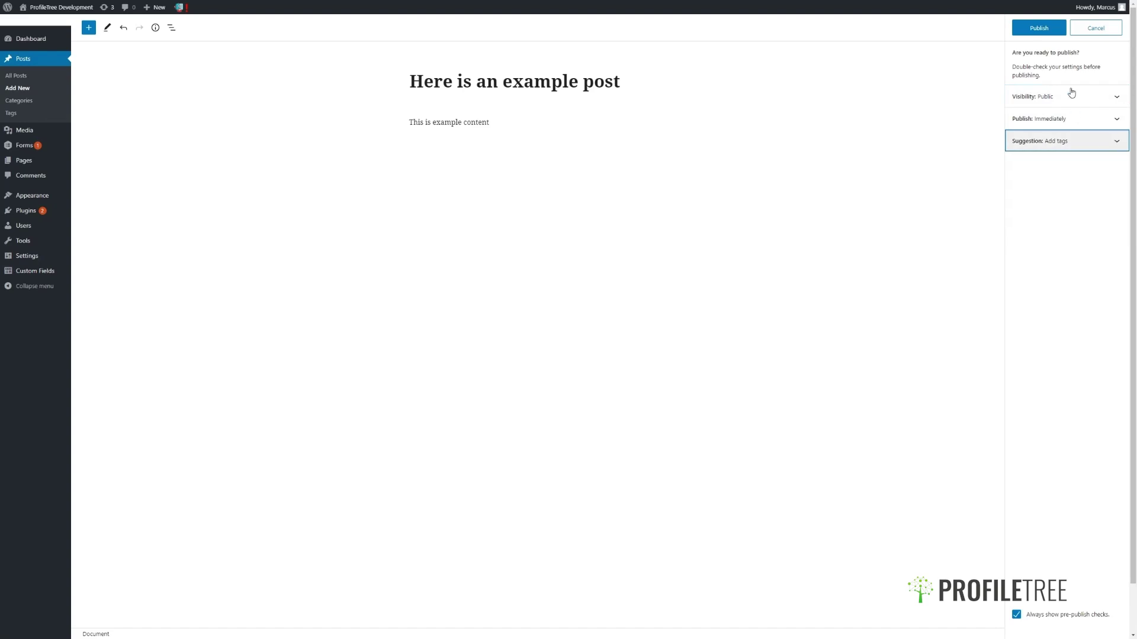
left_click(1049, 29)
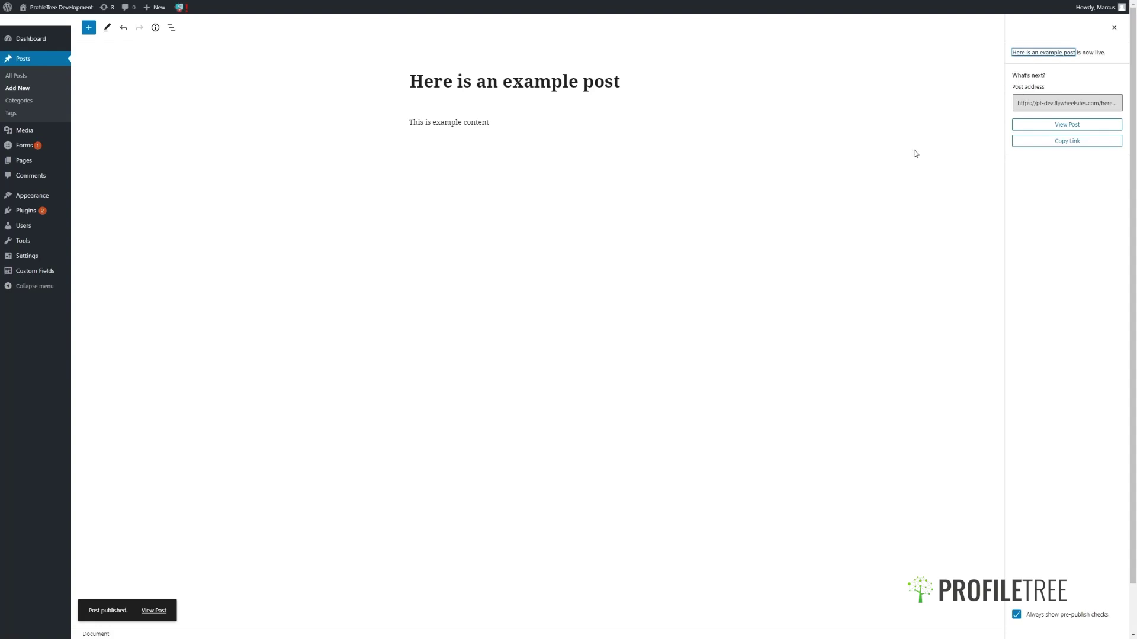
left_click(160, 611)
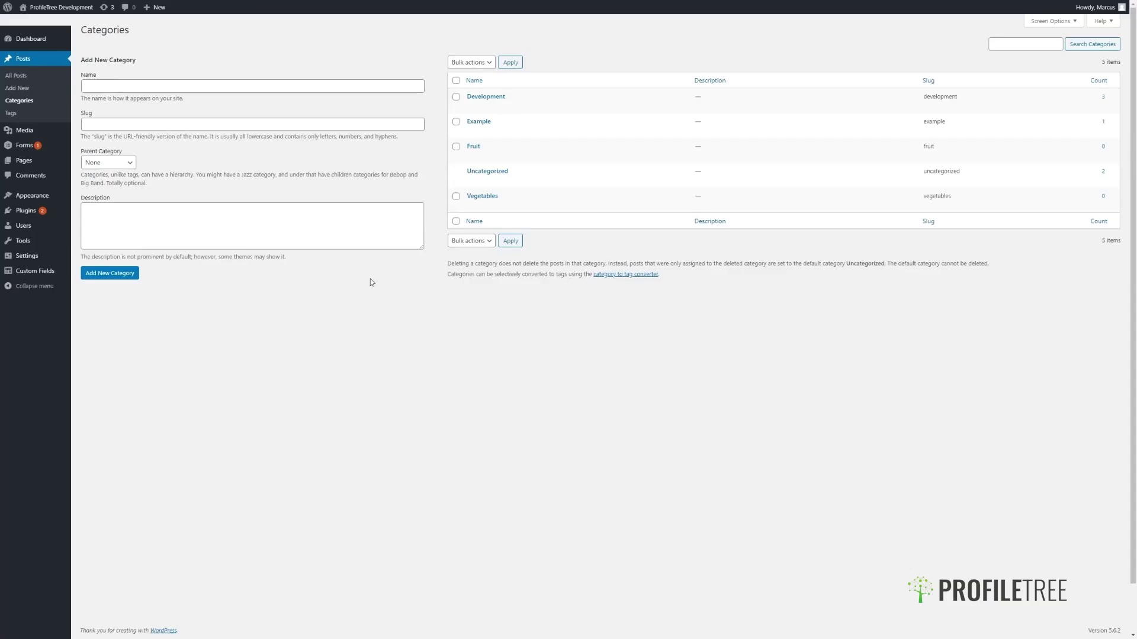
On the post categories page, select Development and Example, view the available bulk actions and clear the selection again
left_click(22, 106)
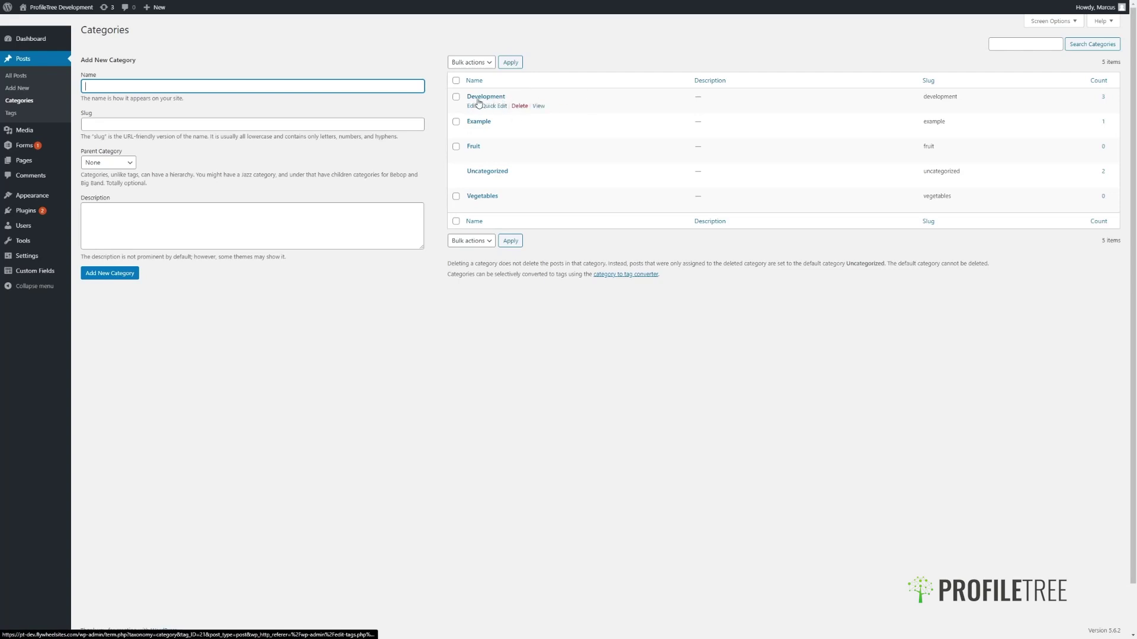
left_click(456, 97)
left_click(456, 122)
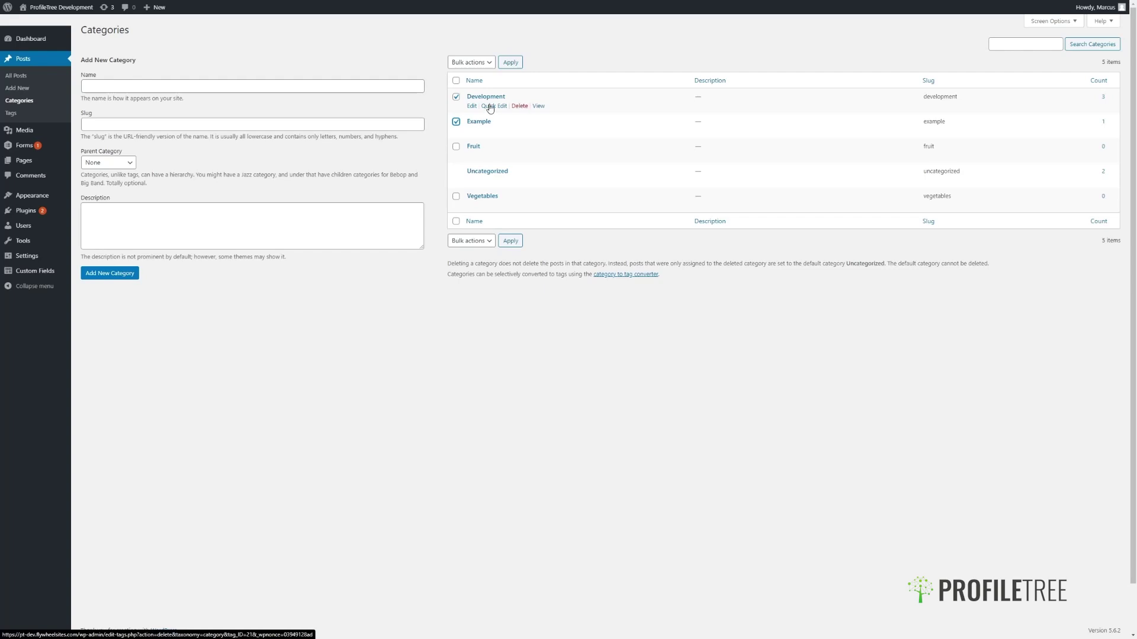
left_click(485, 64)
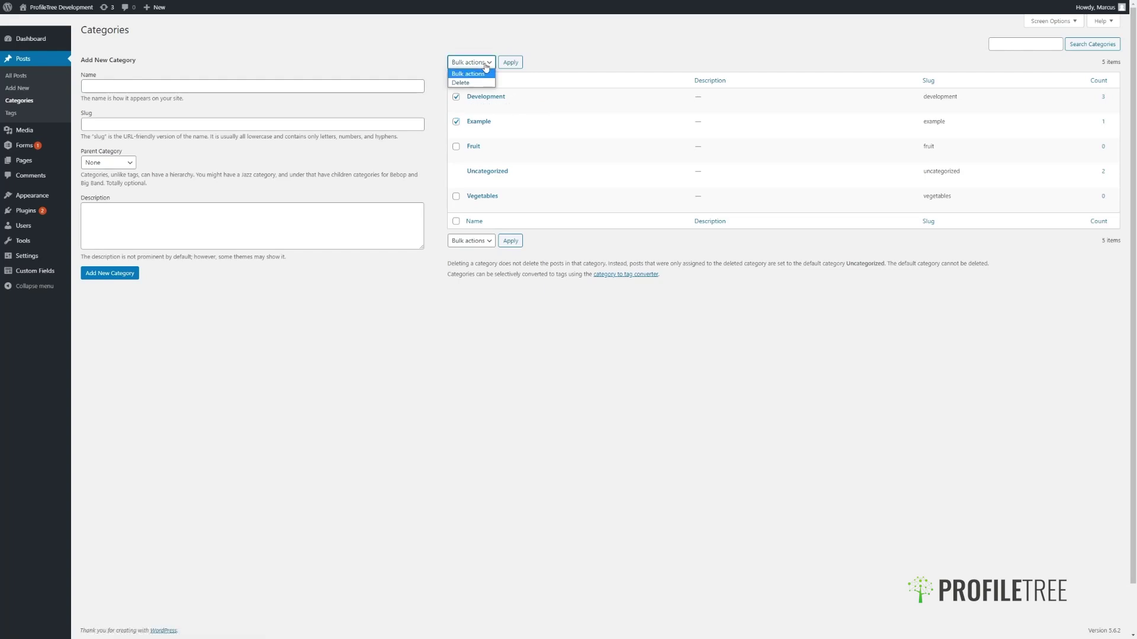
left_click(485, 64)
left_click(456, 97)
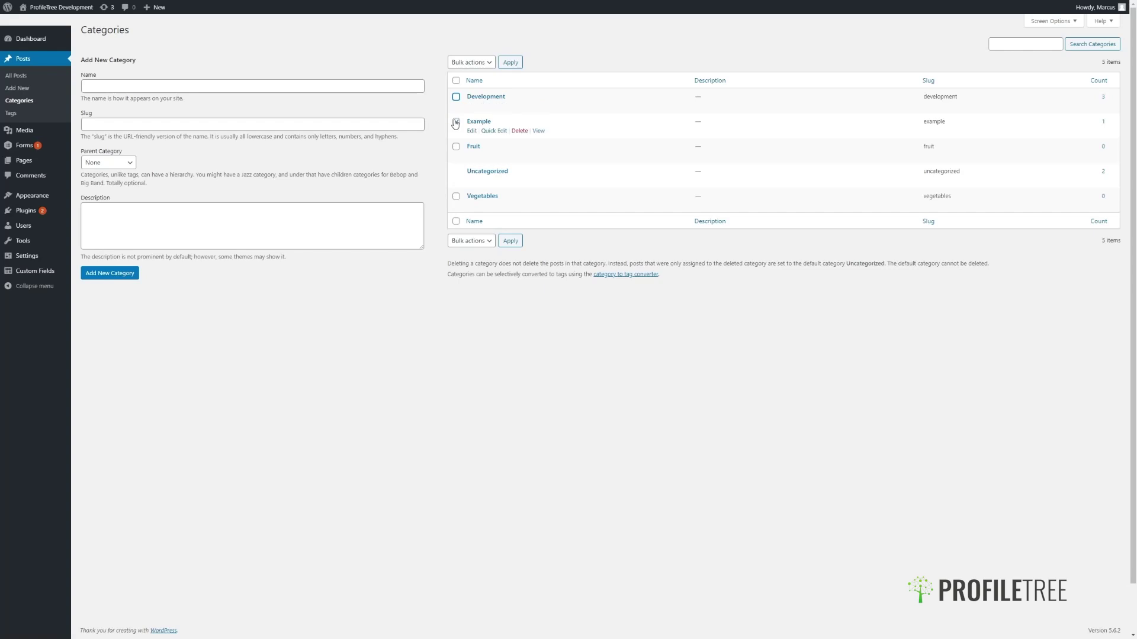
left_click(456, 122)
Go through the name, slug and description fields for a new category, and open the Development category for editing
left_click(368, 86)
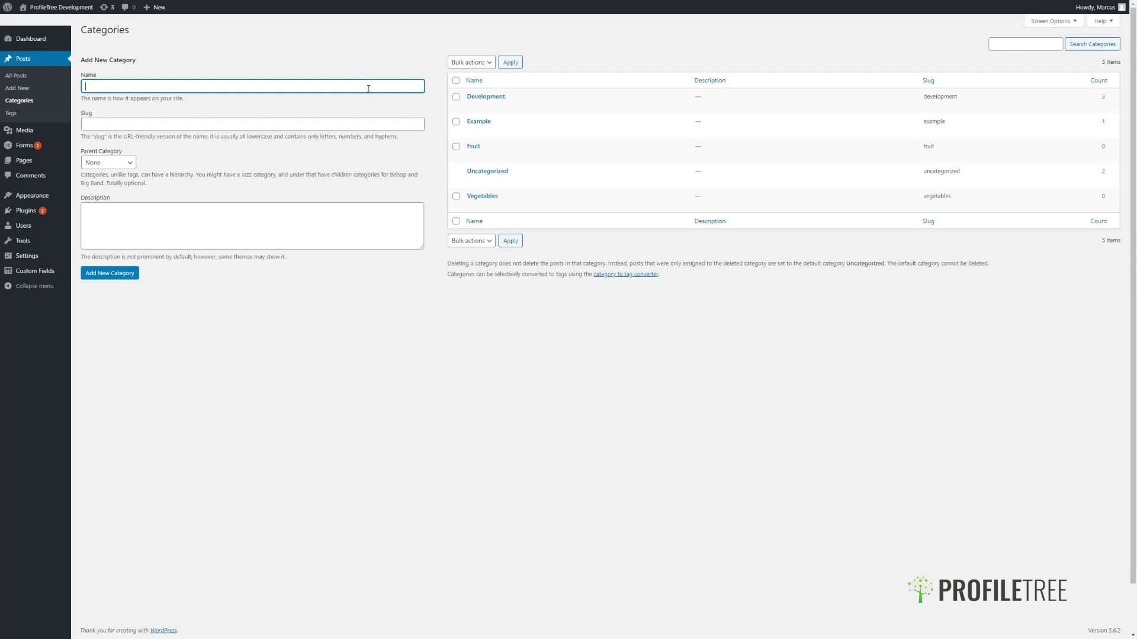
left_click(374, 121)
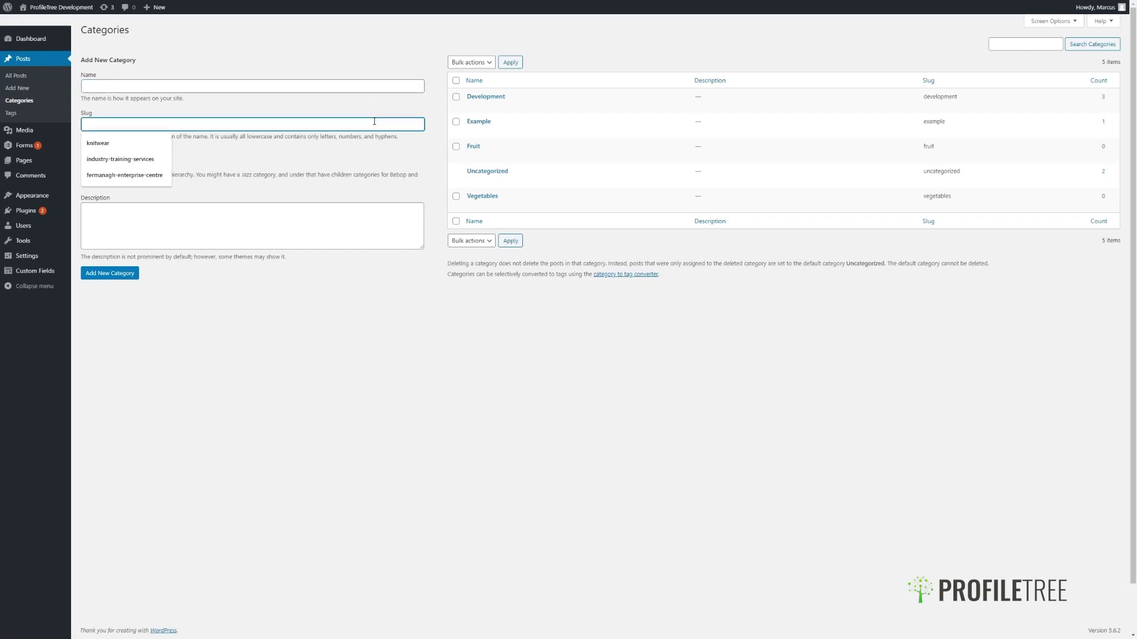
left_click(376, 122)
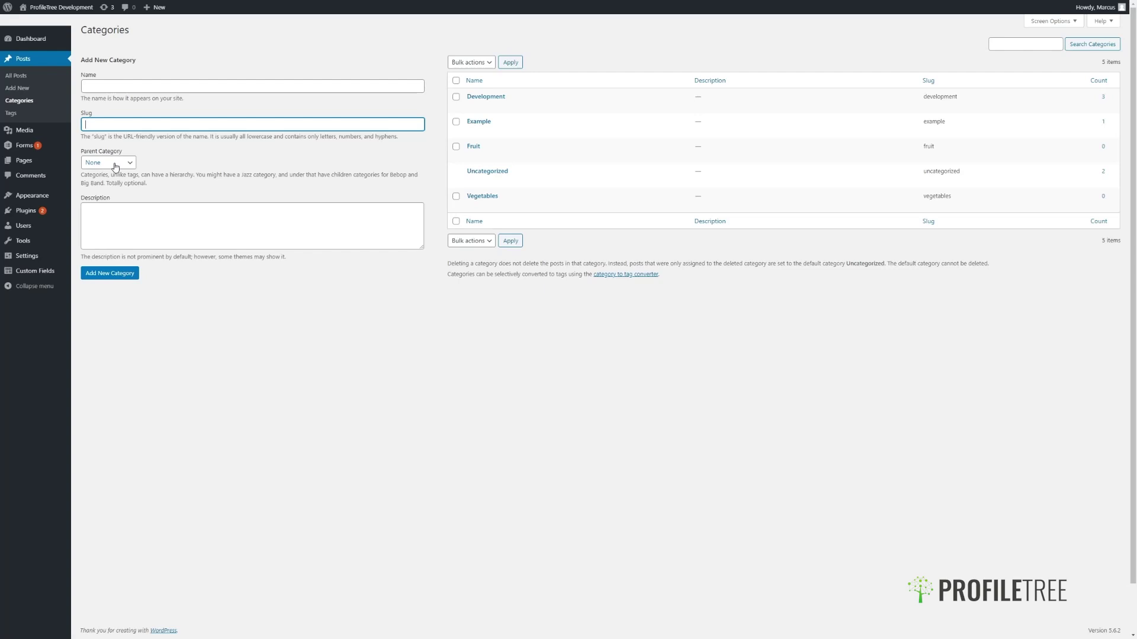
left_click(254, 209)
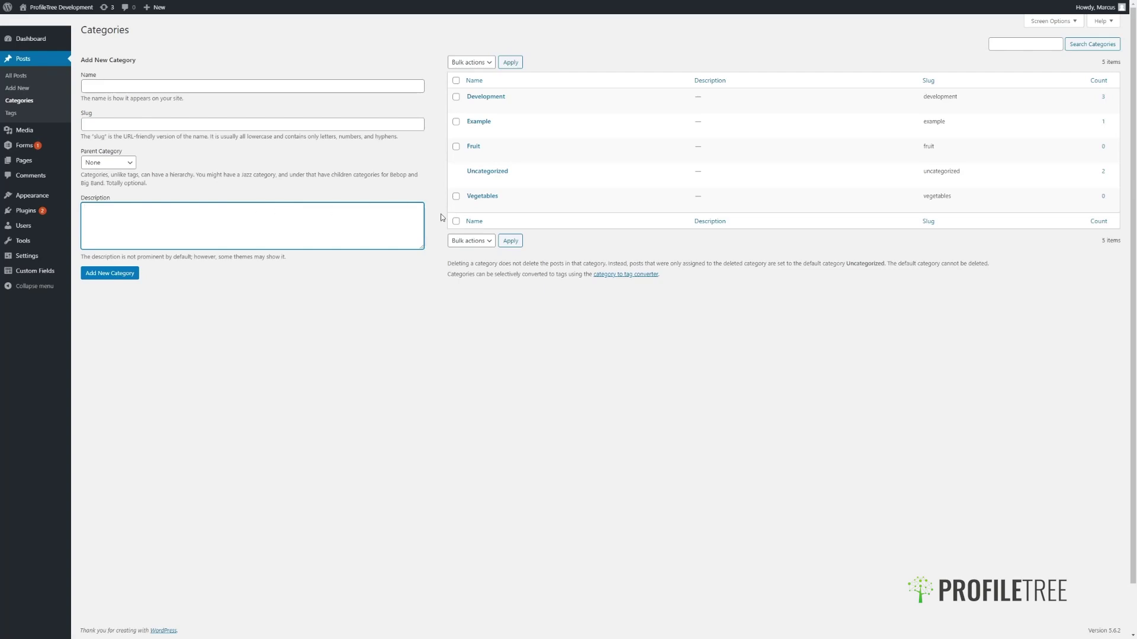
mouse_move(552, 103)
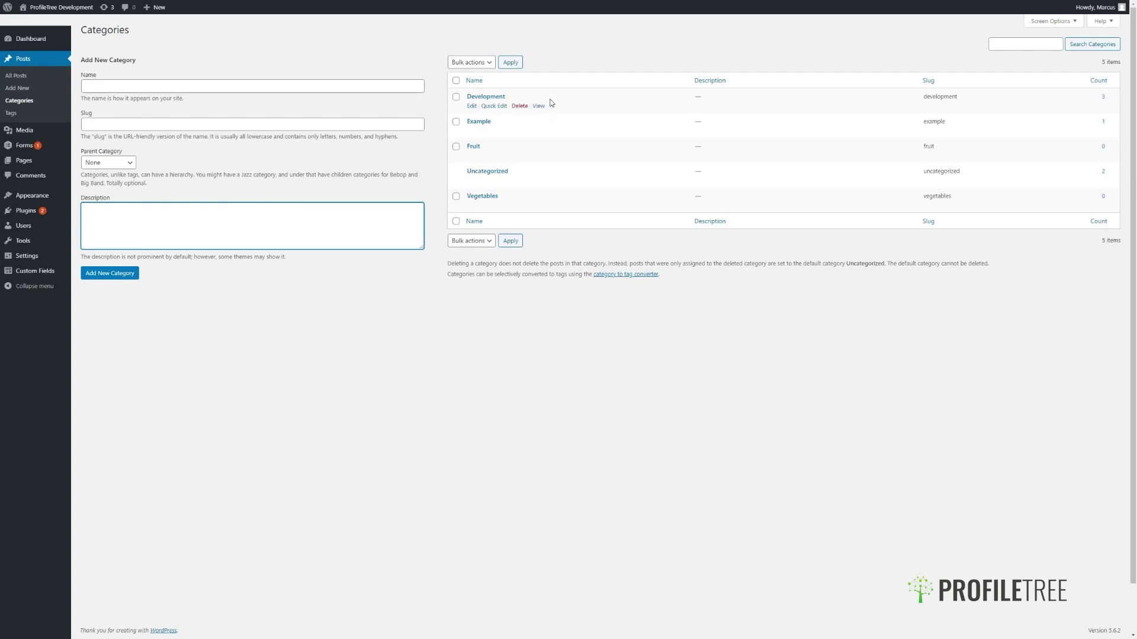
left_click(500, 98)
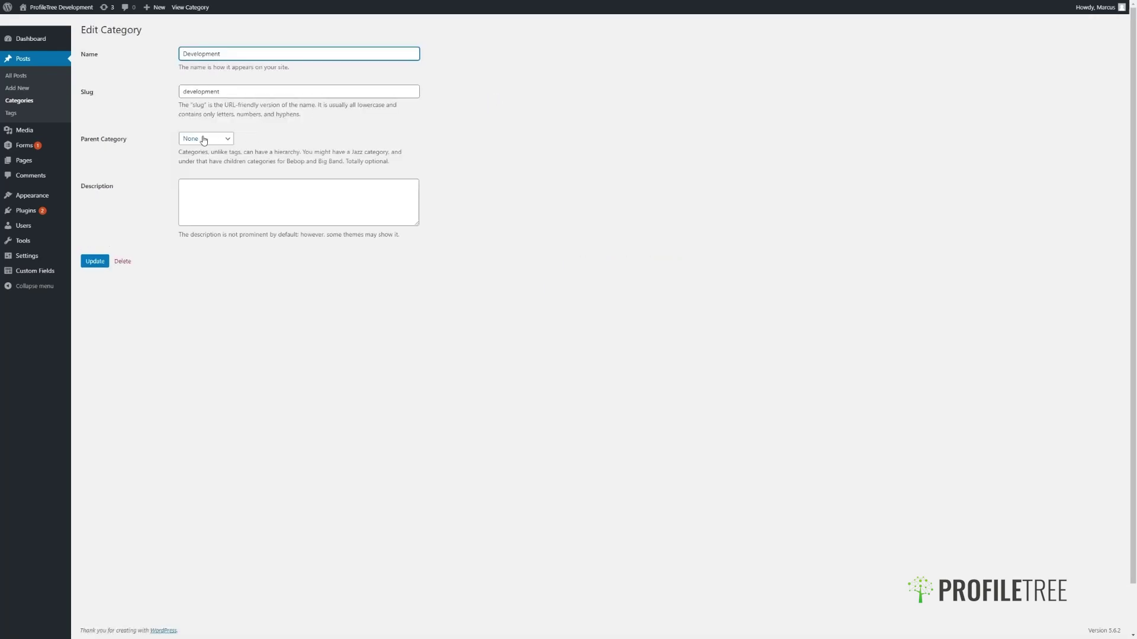
Open the post tags page and go through the slug, name and description fields for a new tag without filling them
left_click(42, 115)
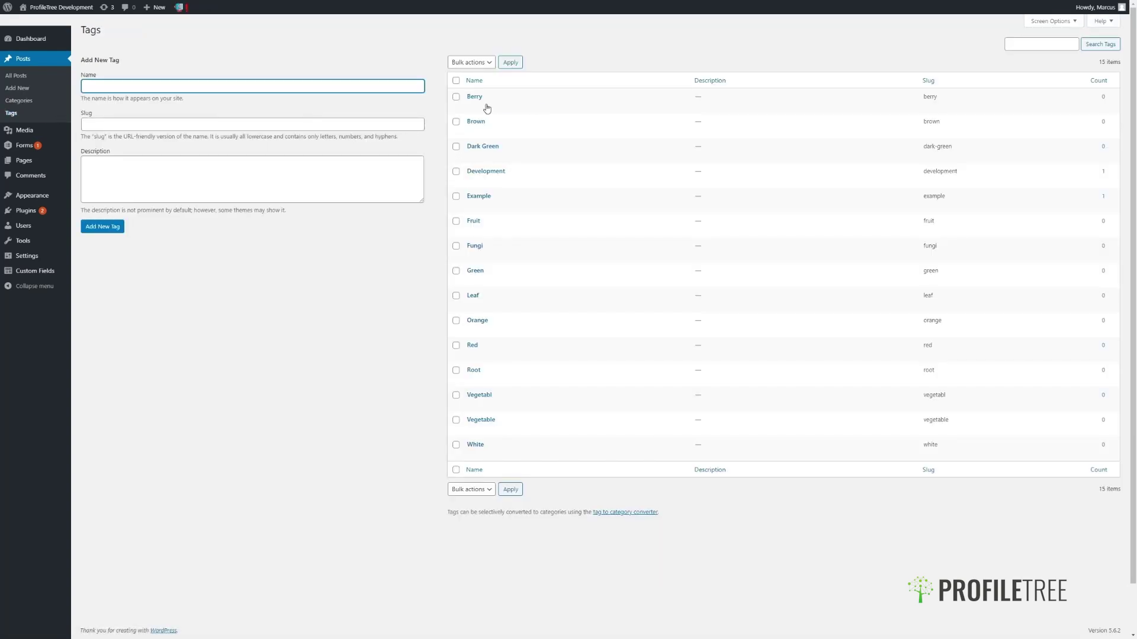
left_click(258, 122)
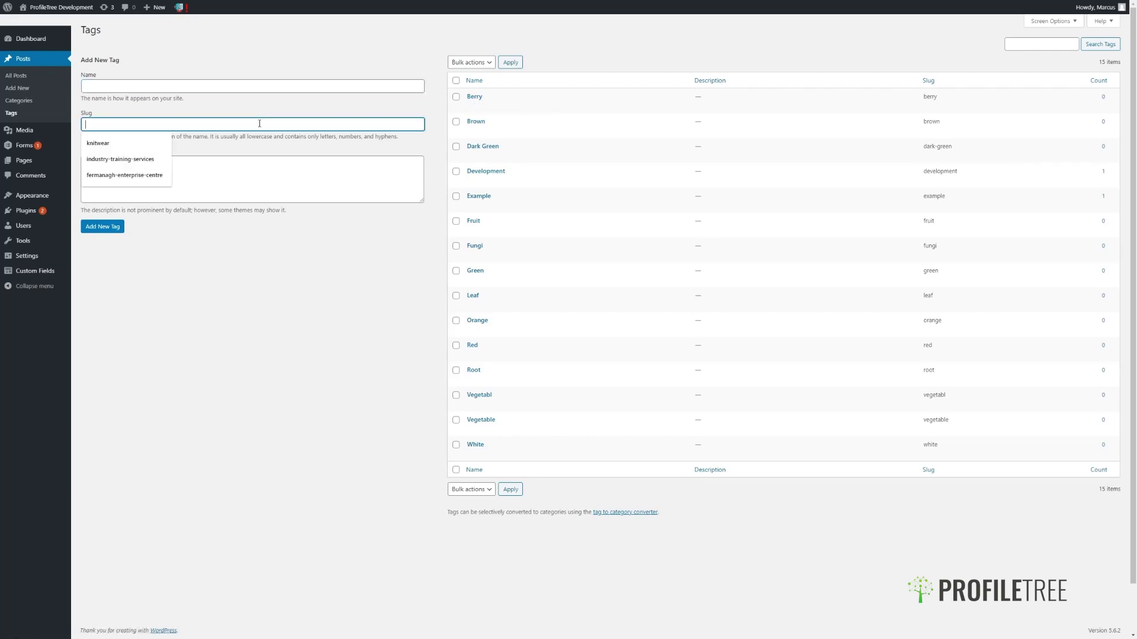
left_click(251, 89)
left_click(237, 172)
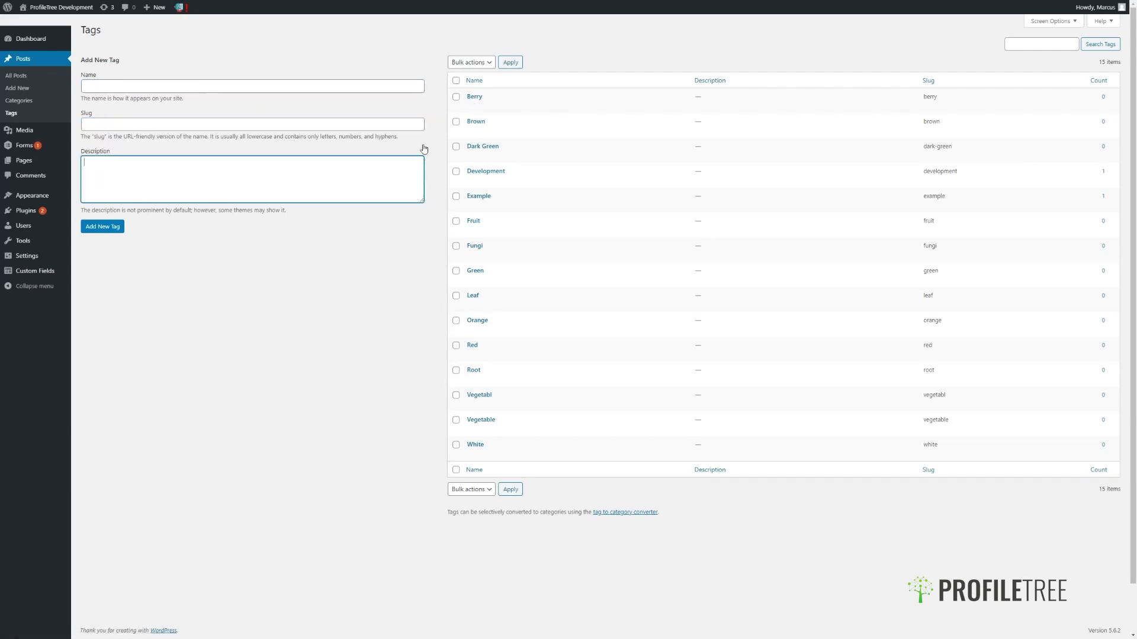
View the Berry tag's edit form, leave it unchanged and return to the list of all posts
left_click(474, 97)
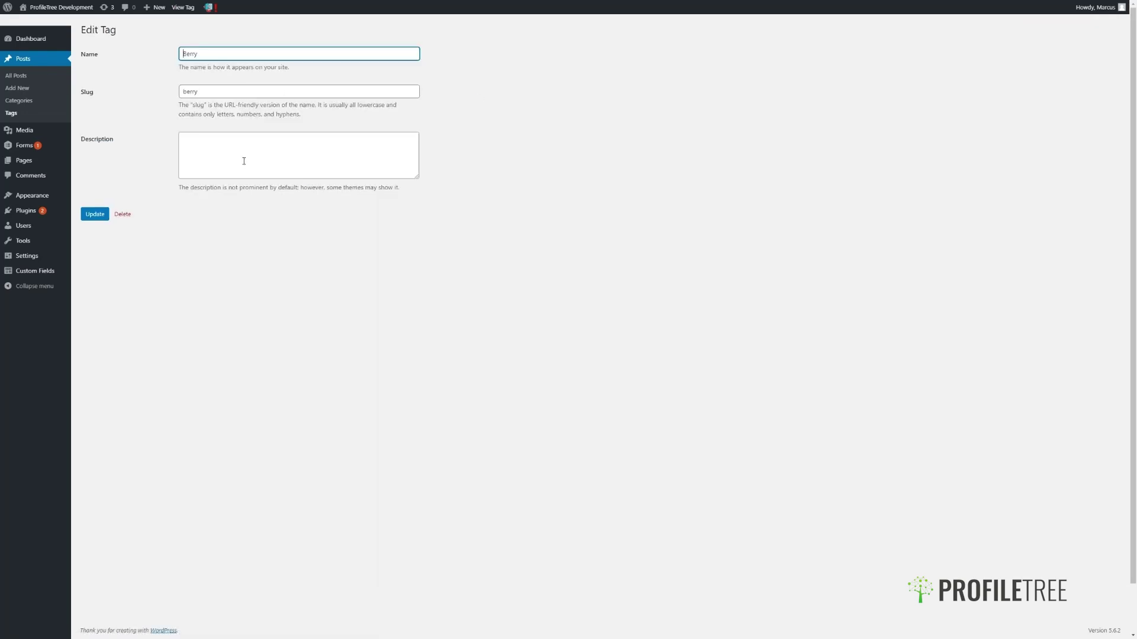
key("alt+Left")
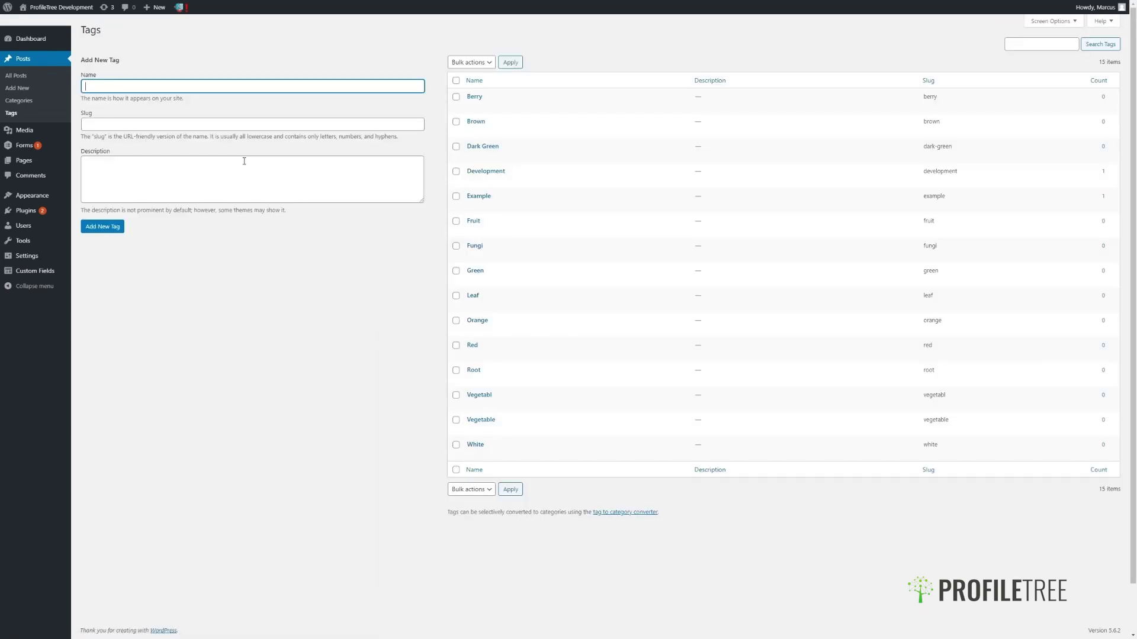
left_click(44, 79)
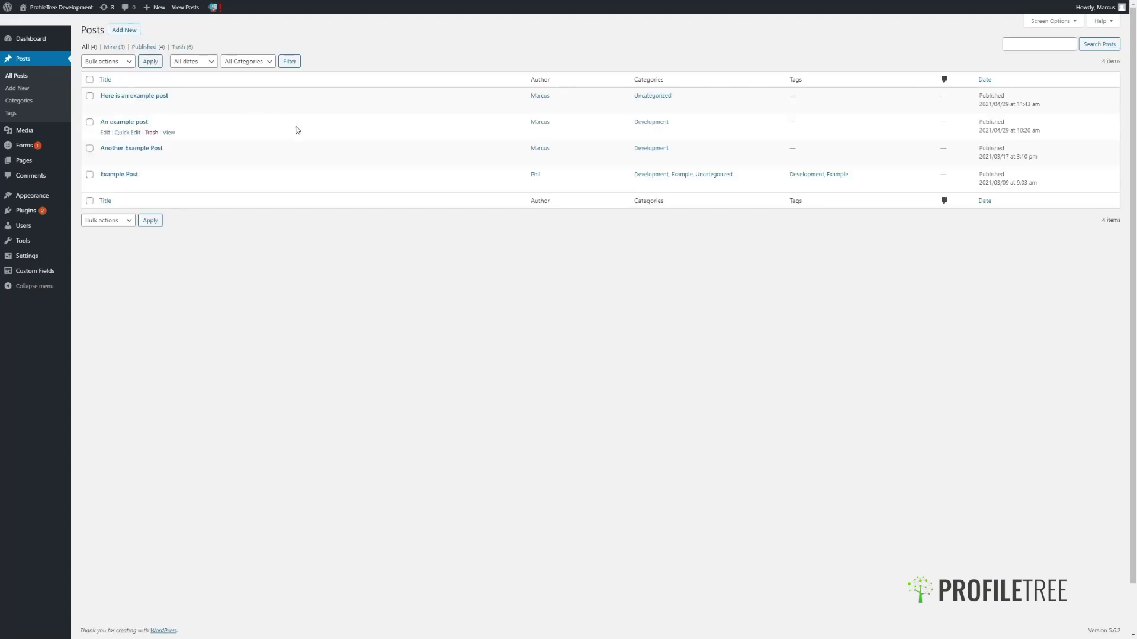